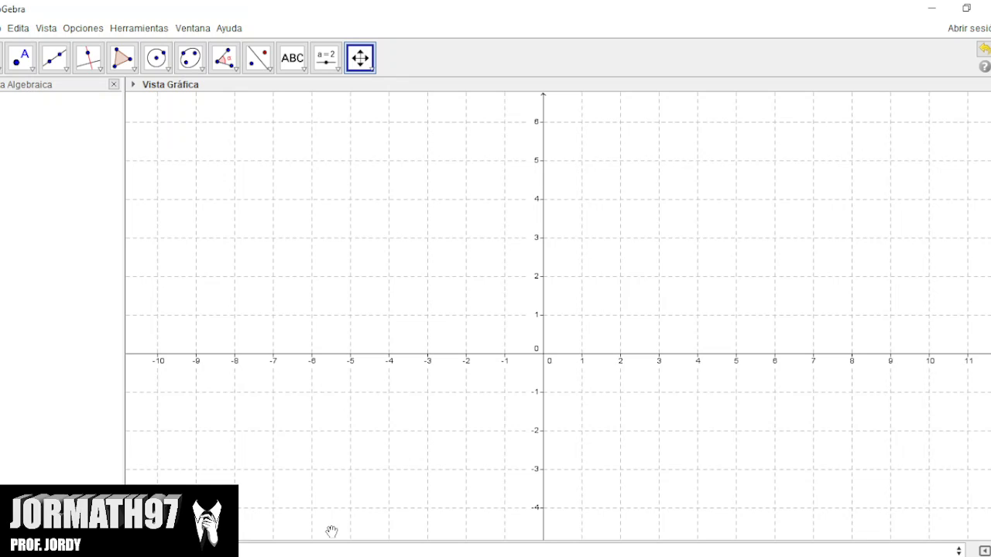
Plot the line y = x from the input bar and delete it again.
click(351, 547)
key(Return)
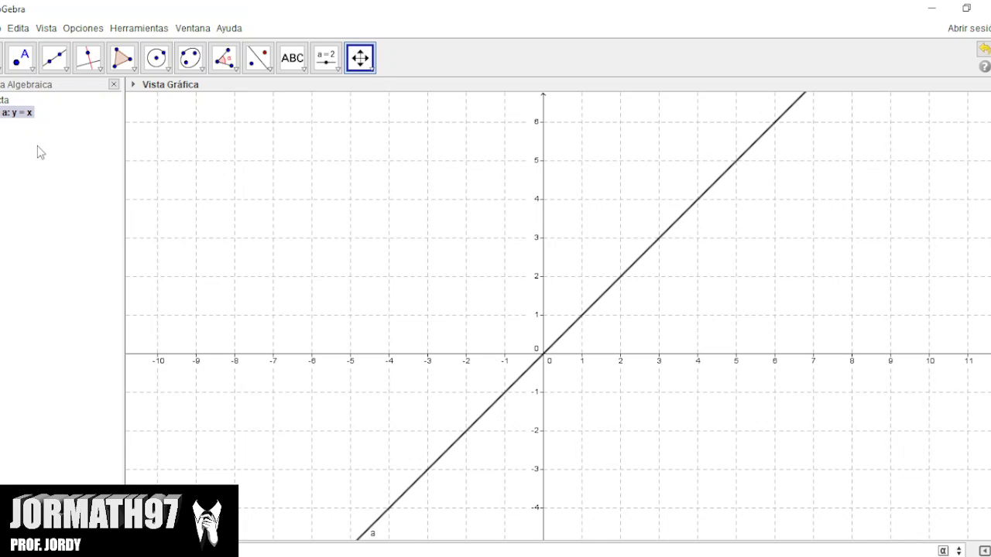
right_click(21, 117)
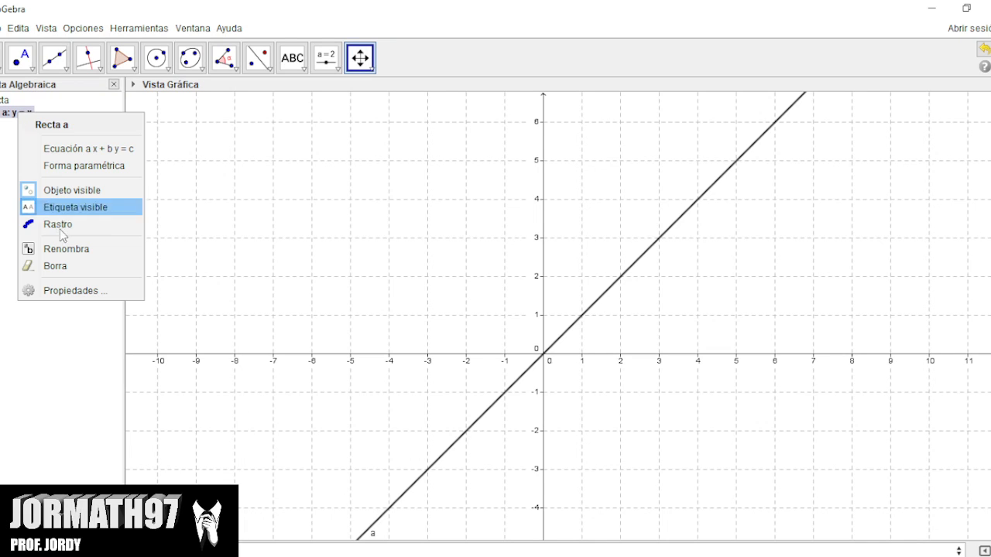
click(70, 267)
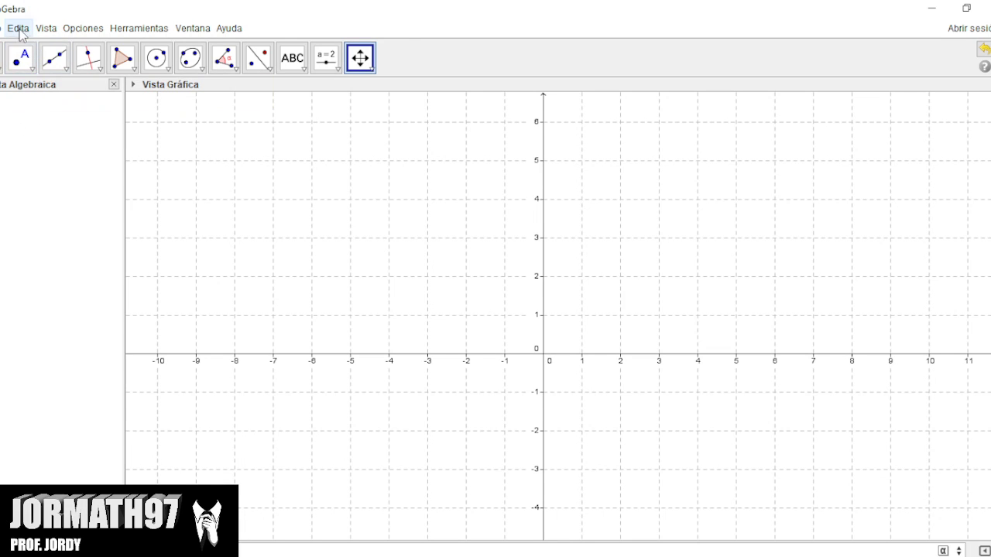
Display the symbolic calculation (CAS) view alongside the algebra and graphics views.
click(45, 29)
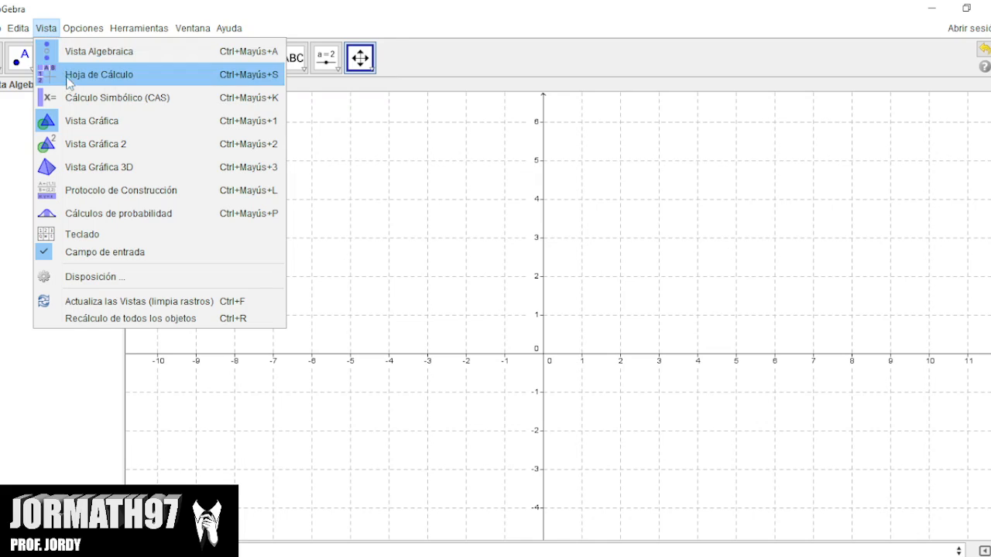
click(108, 104)
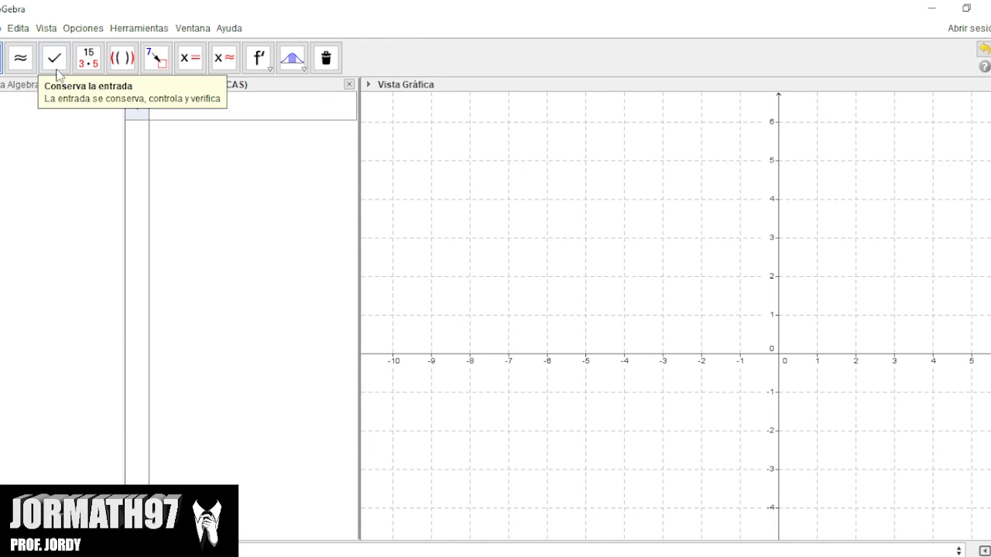
click(45, 29)
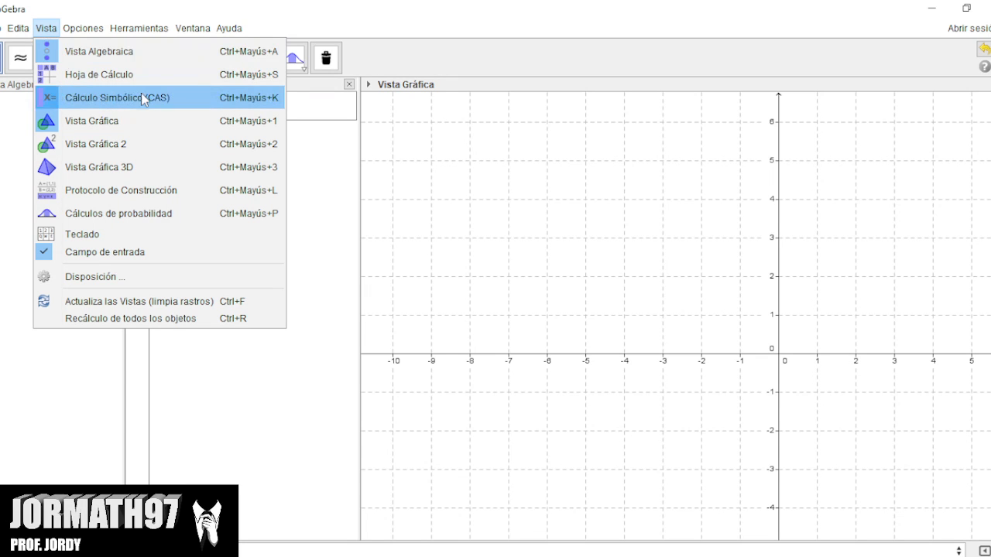
click(178, 335)
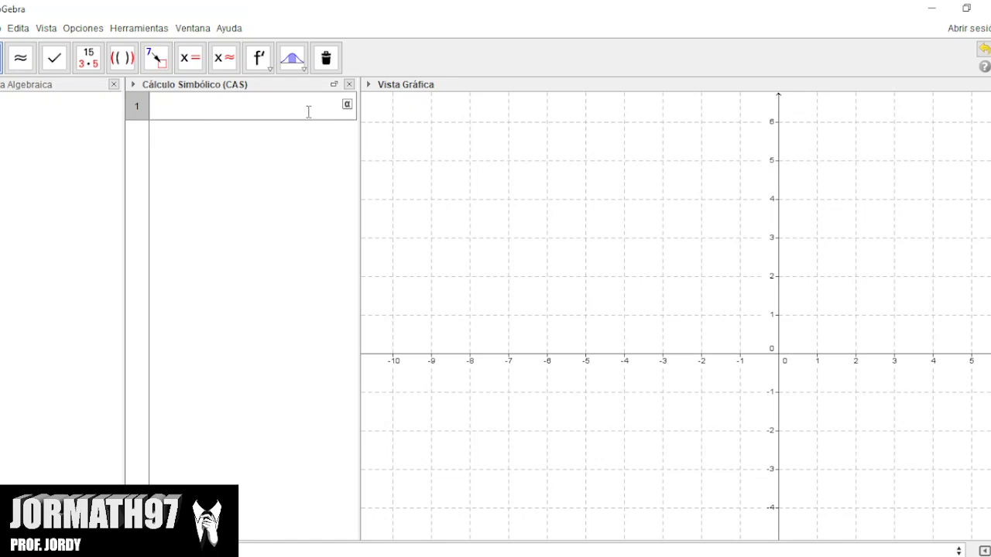
Define f(x):=x in the first CAS row, and switch its plot off and back on.
text(f(x):)
text(=x)
key(Return)
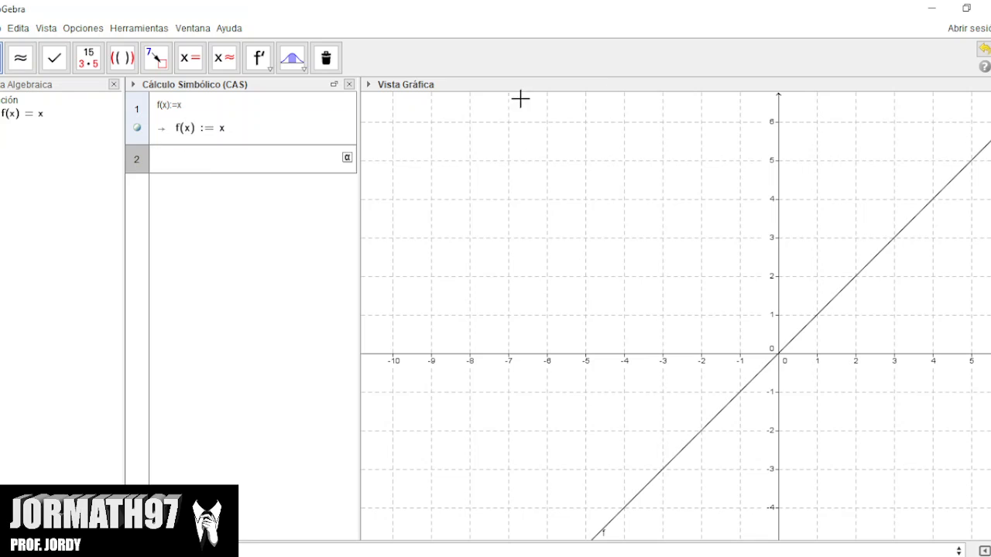
click(137, 129)
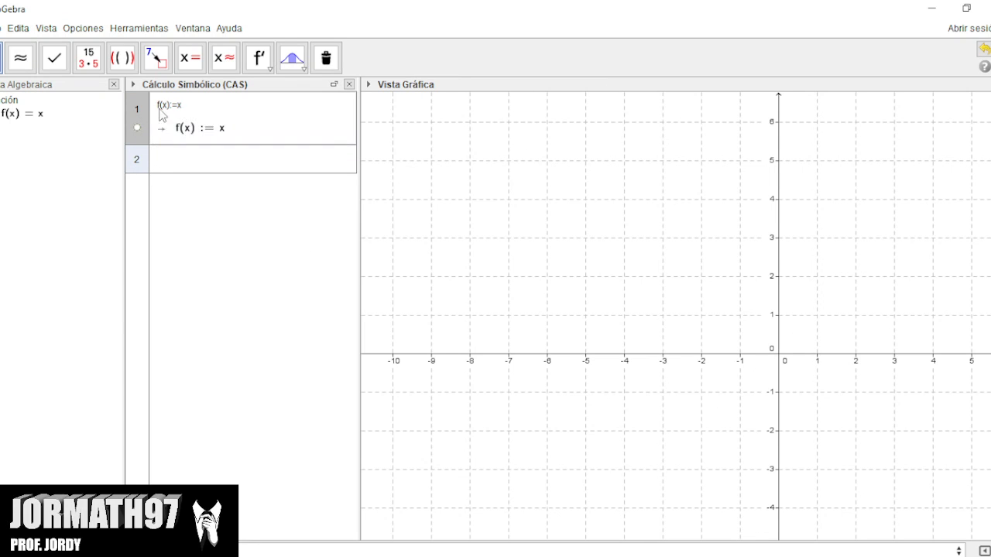
click(137, 128)
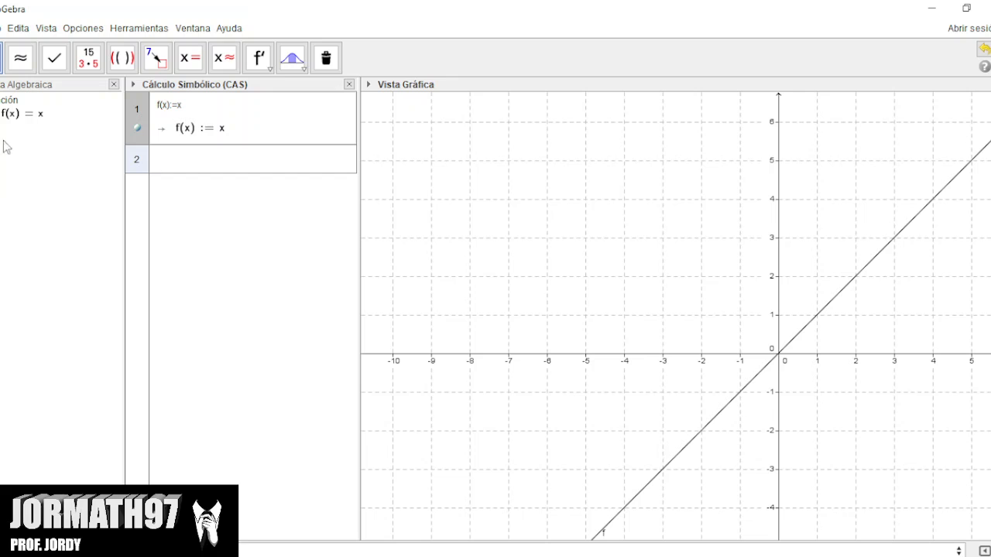
Place a number slider named a near (-7, 5) in the graph, with minimum 1 and maximum 10.
click(13, 203)
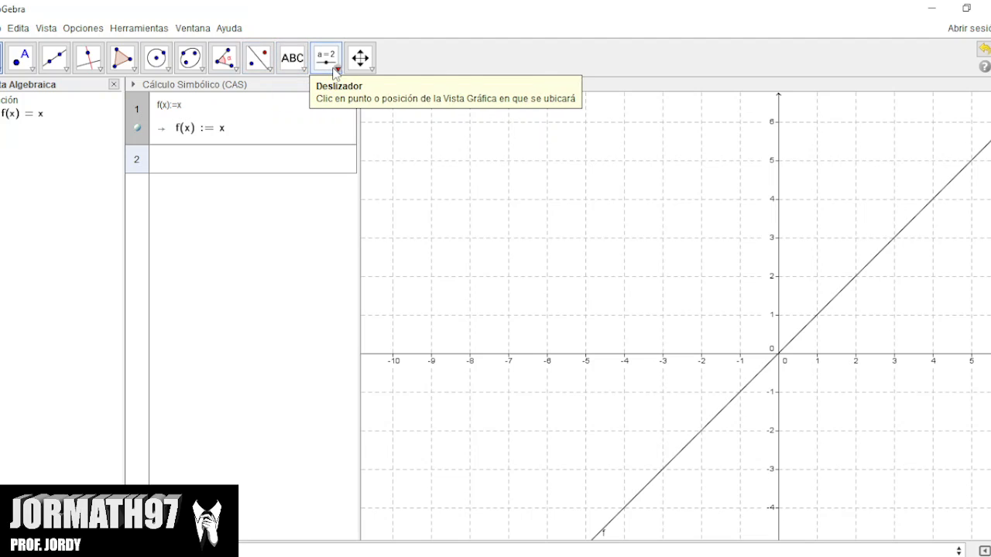
click(335, 69)
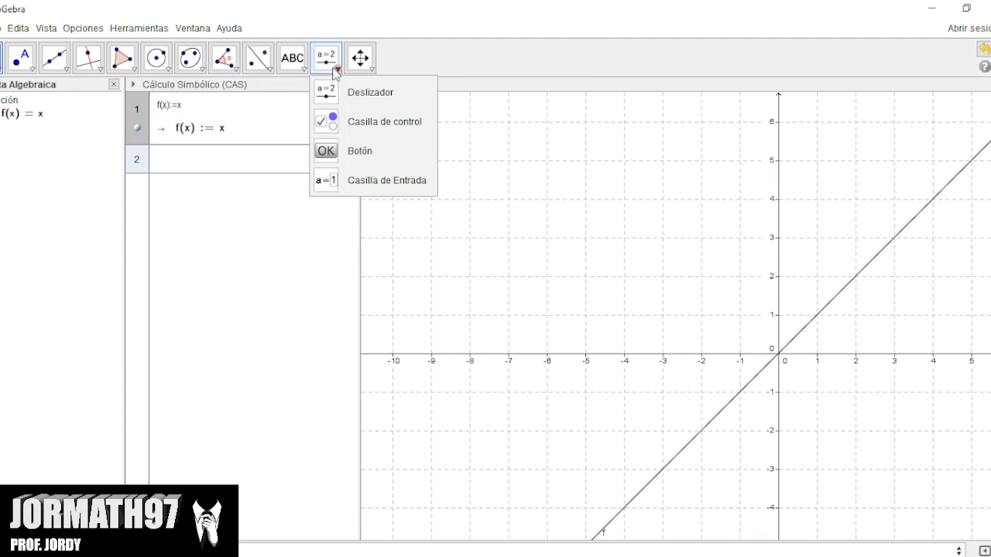
click(345, 94)
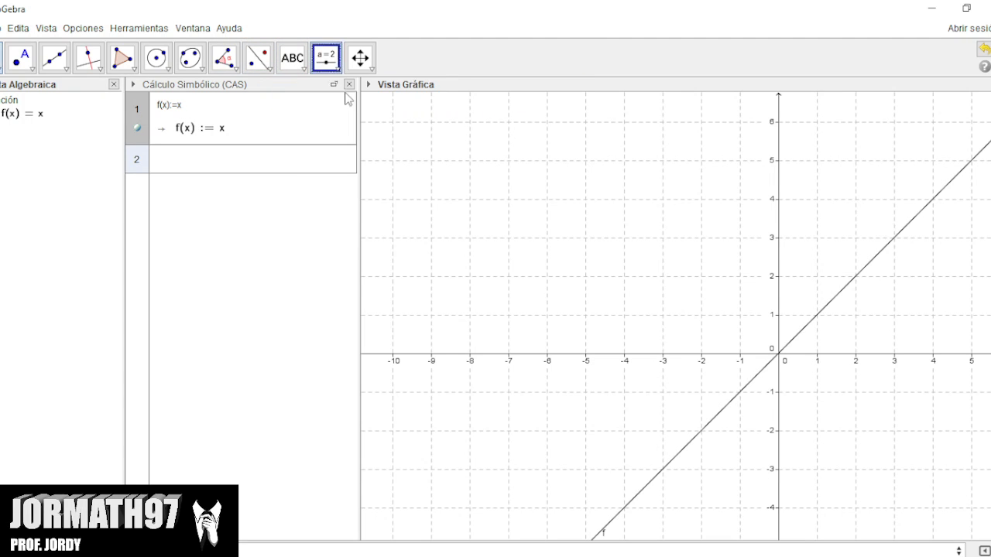
click(512, 162)
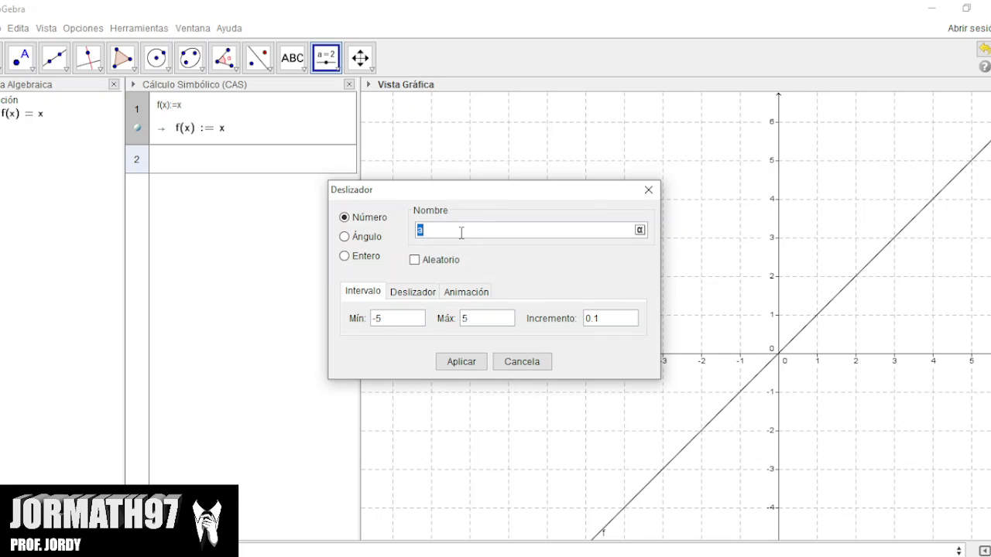
click(390, 320)
key(BackSpace)
key(BackSpace)
text(1)
key(BackSpace)
text(1)
text(0)
Set the increment of slider a to 1 and create the slider.
click(607, 323)
key(BackSpace)
key(BackSpace)
key(BackSpace)
text(1)
click(460, 363)
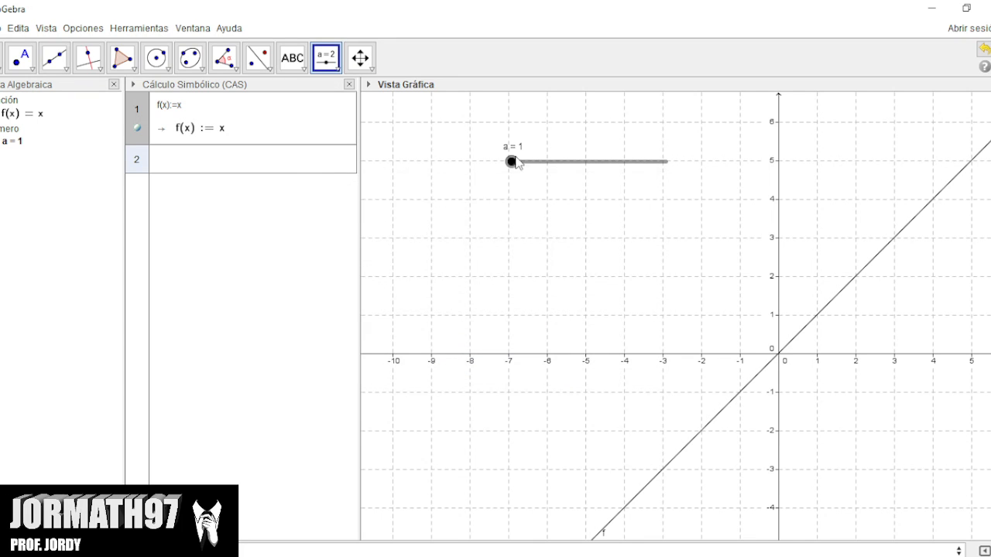
mouse_move(514, 163)
mouse_down()
mouse_move(663, 165)
mouse_move(507, 174)
mouse_up()
Start a SumaInferior command in the second CAS row with f(x) as its function.
click(193, 171)
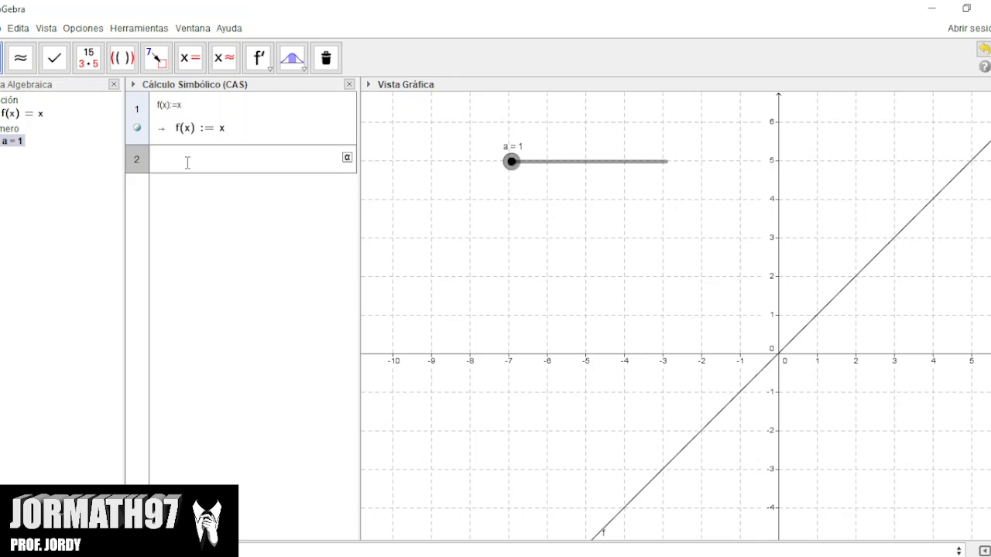
text(suma)
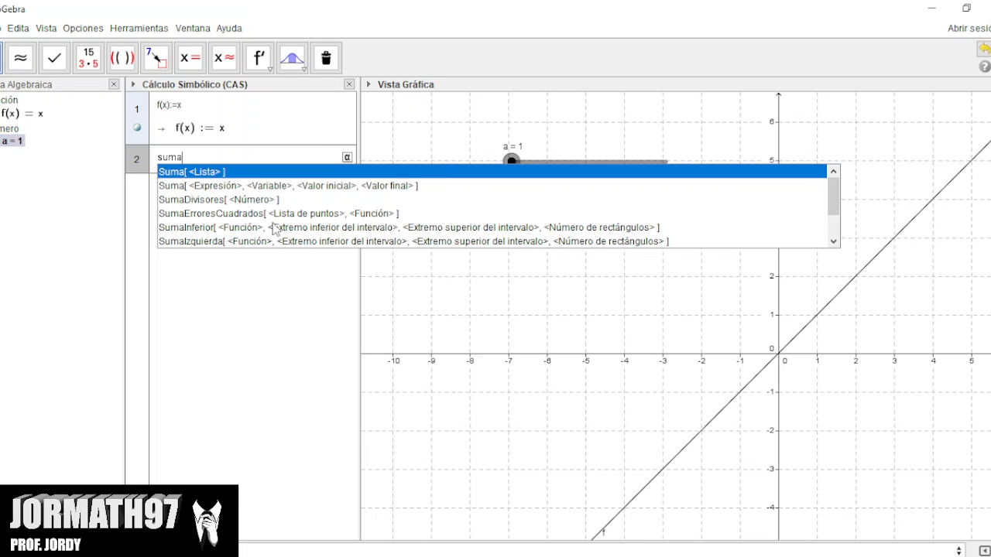
click(186, 228)
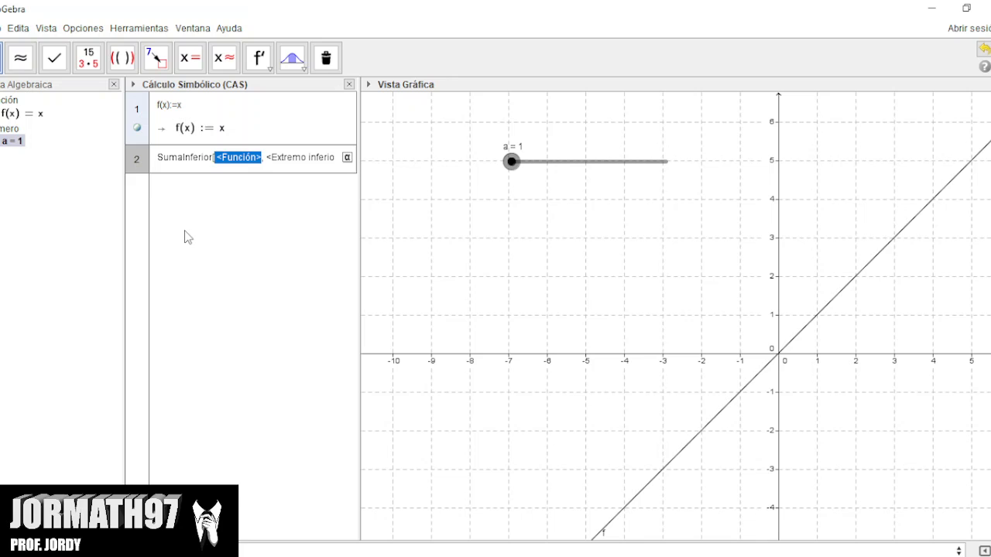
key(BackSpace)
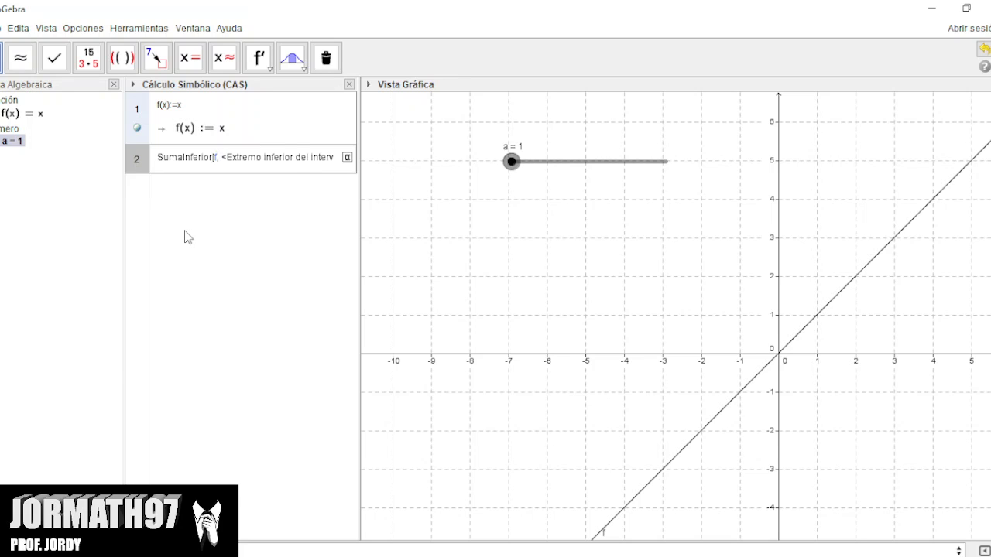
text(f(x))
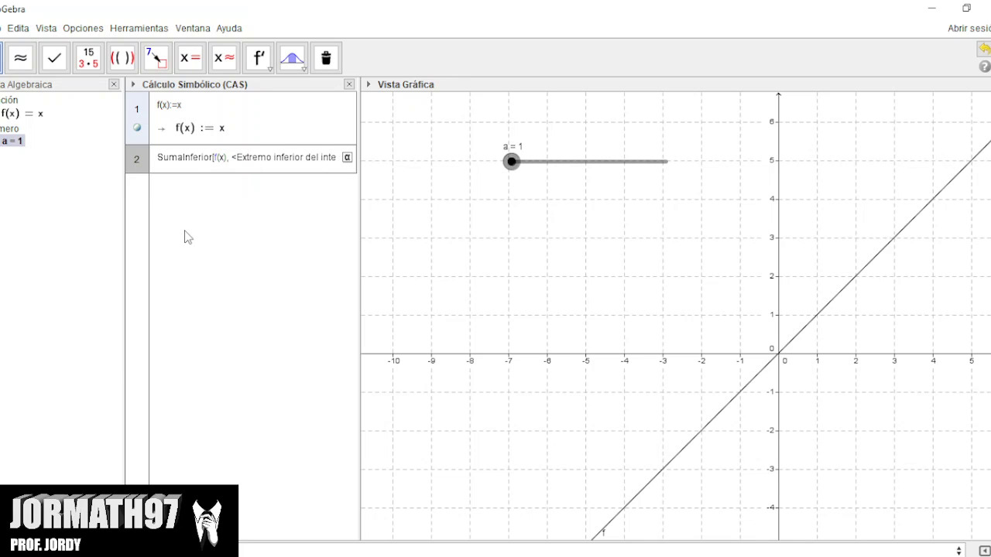
Complete the lower sum with interval limits 1 and 5 and slider a as the number of rectangles, and evaluate it.
key(Tab)
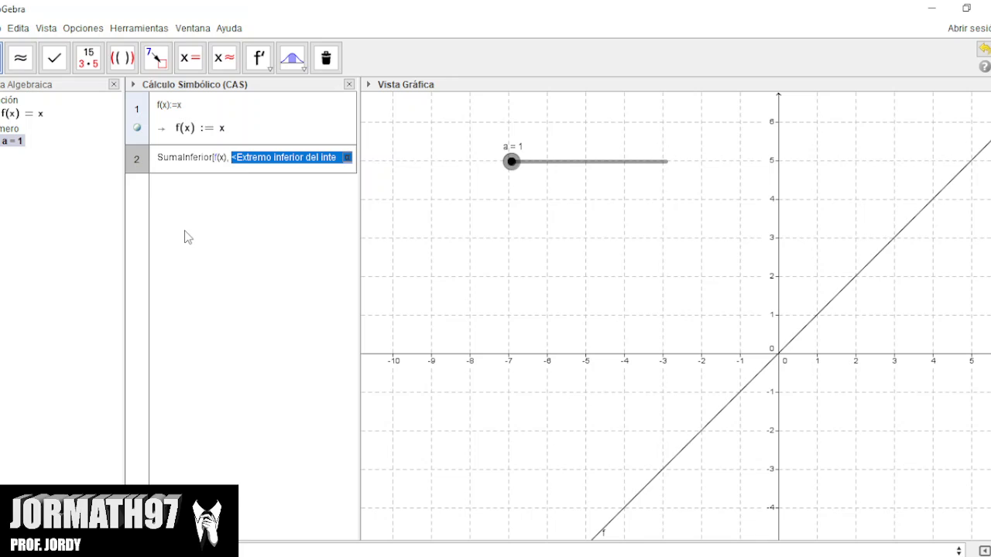
key(BackSpace)
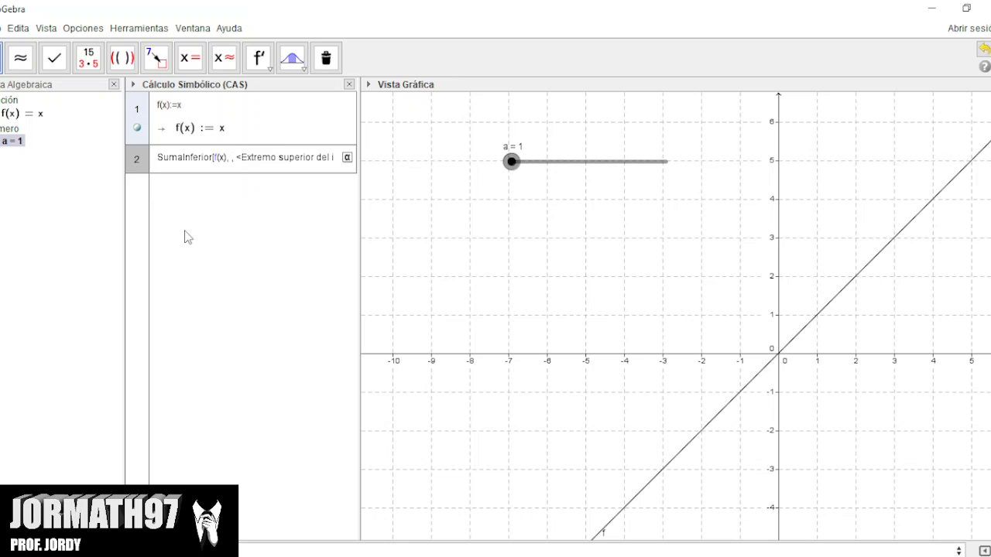
text(1)
key(Tab)
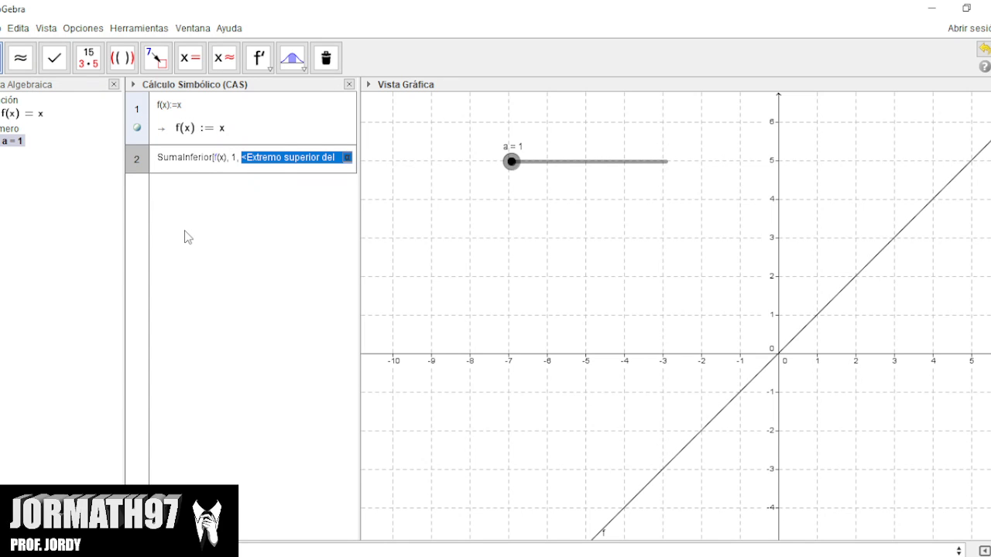
key(BackSpace)
text(5,)
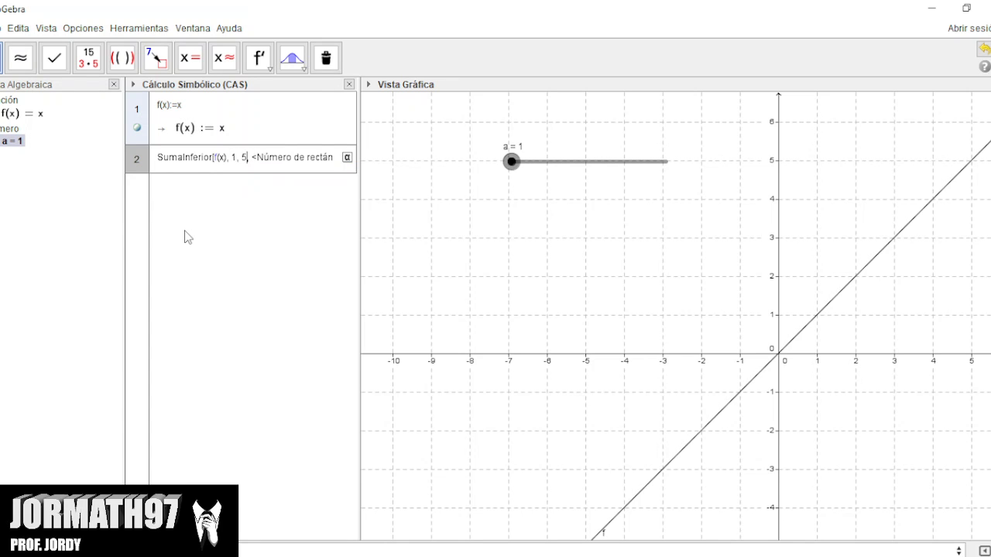
key(Tab)
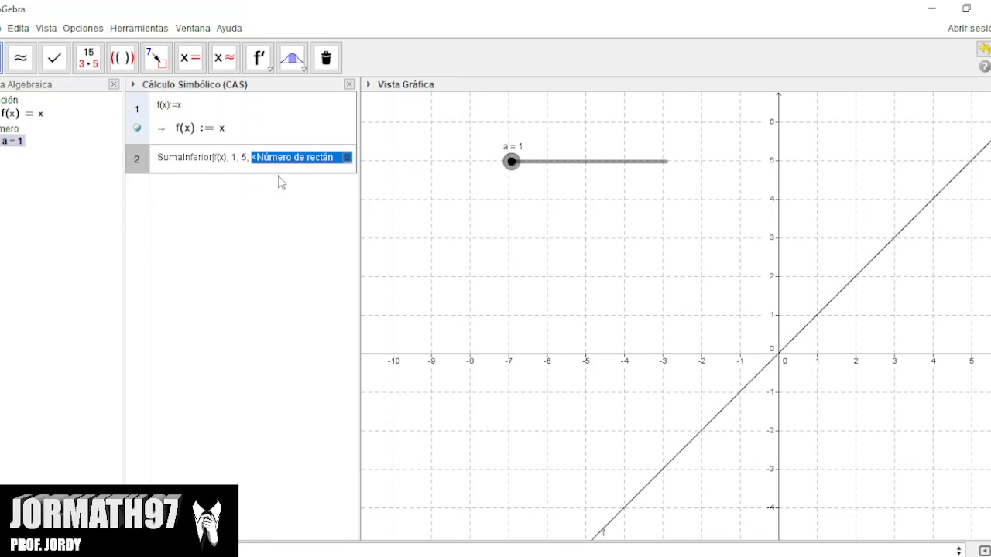
text(a)
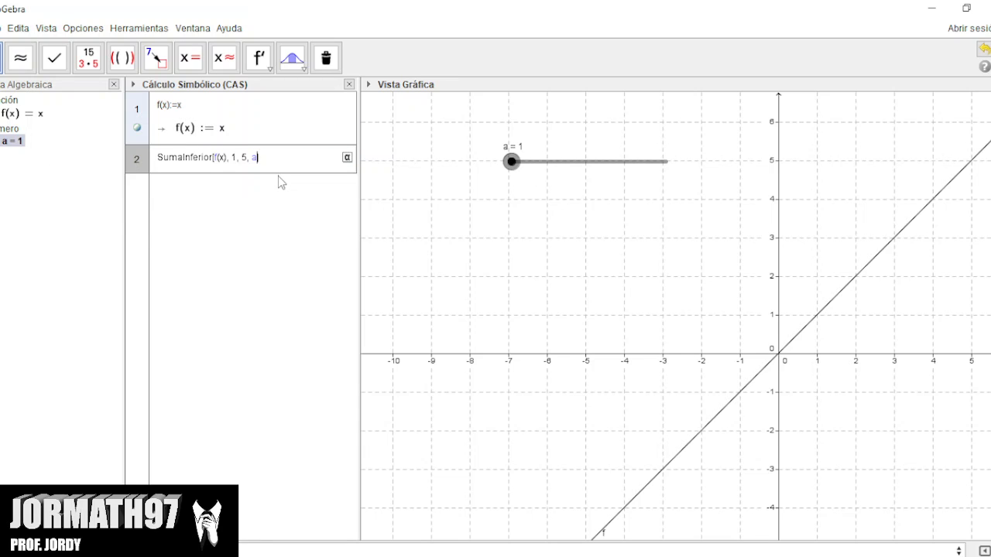
key(Return)
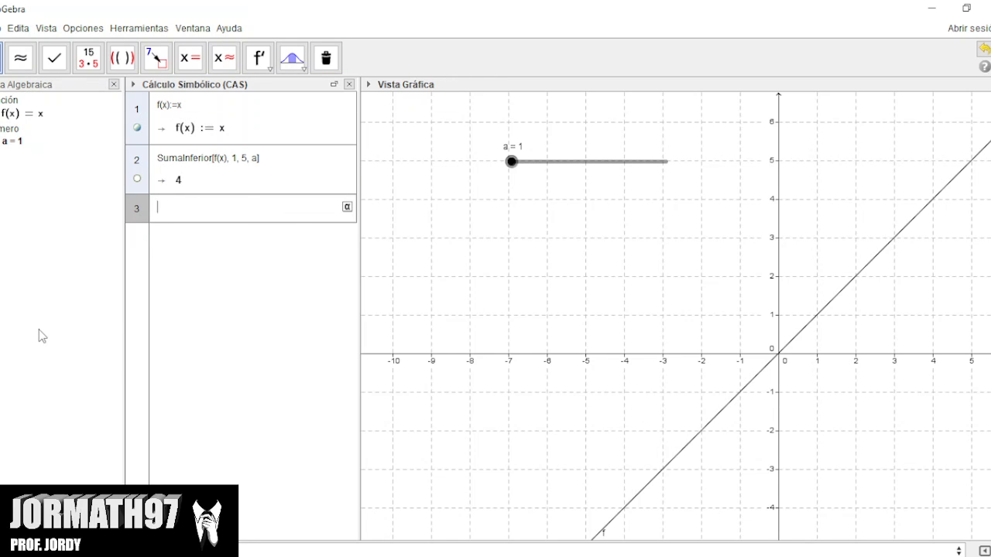
Show the lower sum from the second CAS row in the graph and hide it again.
click(138, 180)
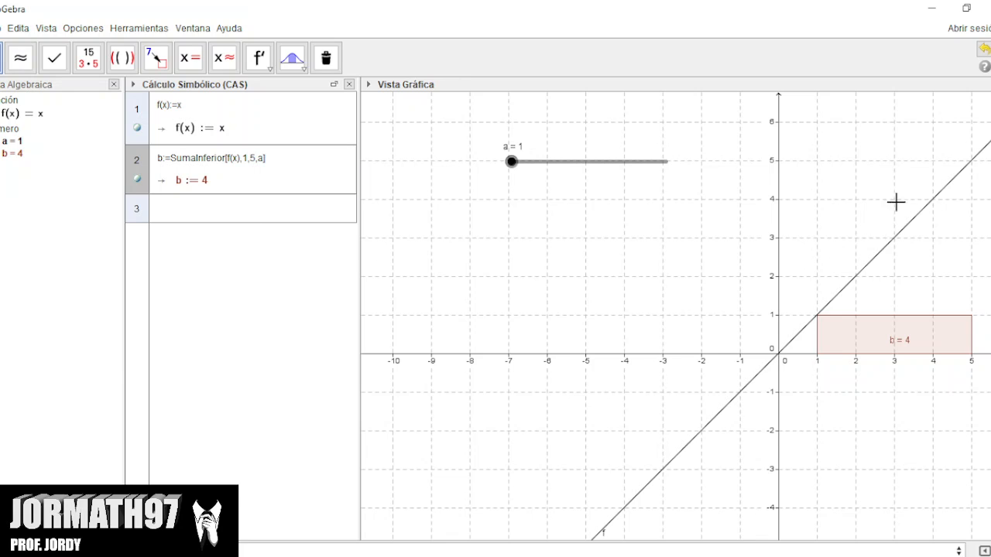
click(137, 178)
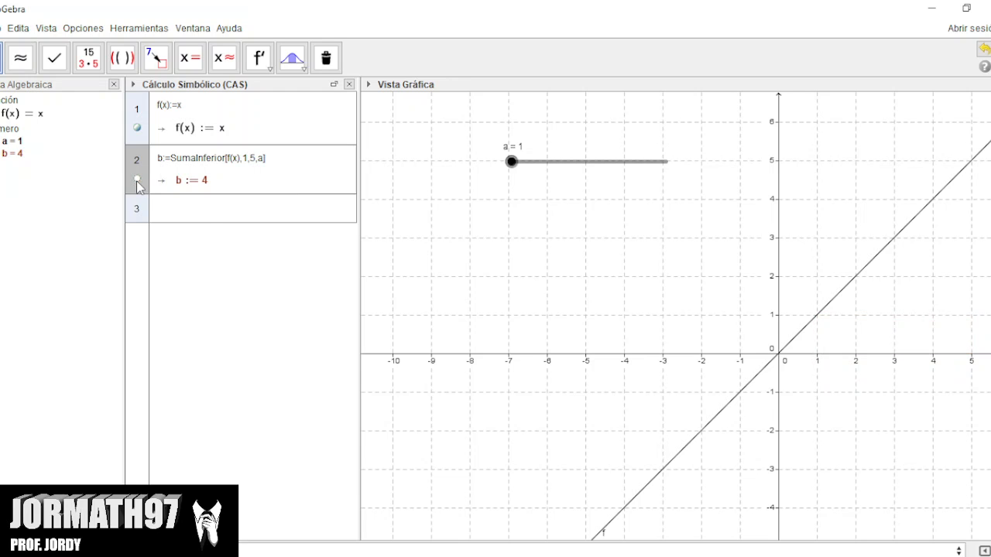
click(206, 210)
click(10, 266)
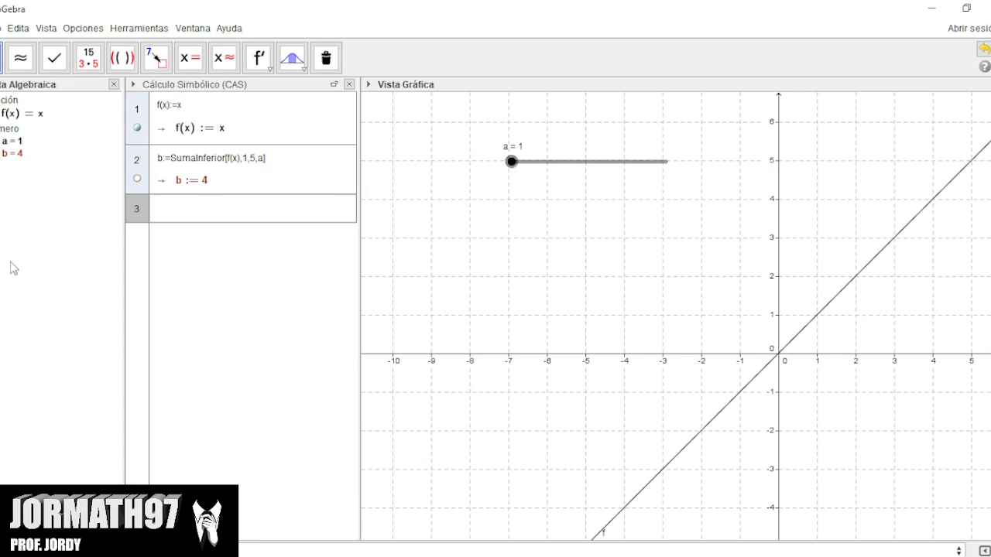
Plot the boundary lines x = 1, x = 5 and y = 0 in the graph.
click(364, 58)
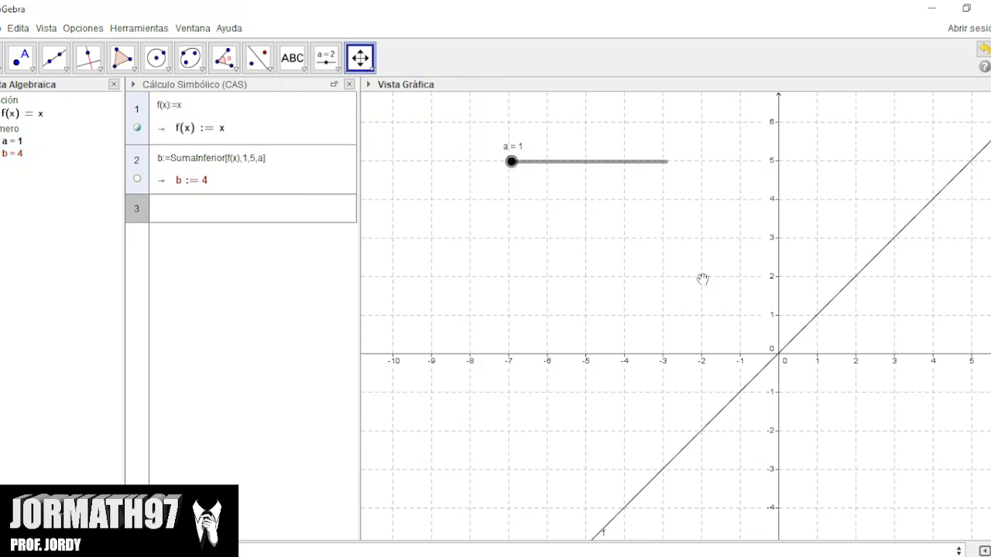
drag(701, 281, 601, 279)
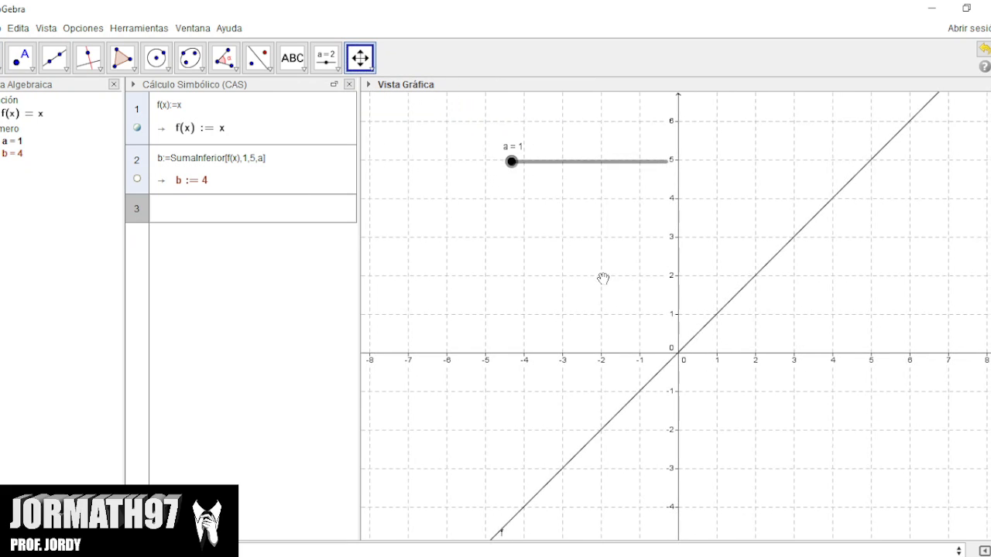
click(178, 550)
key(Return)
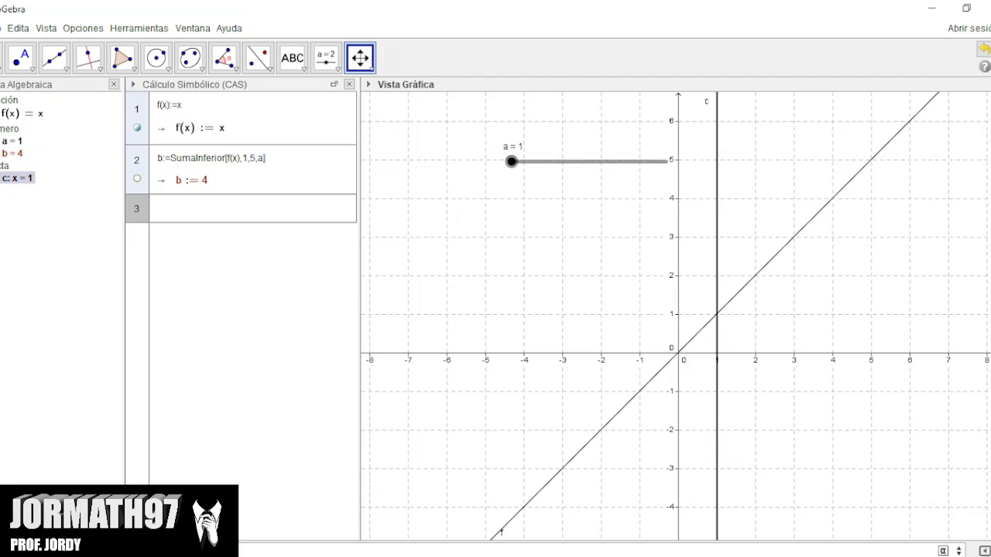
key(Return)
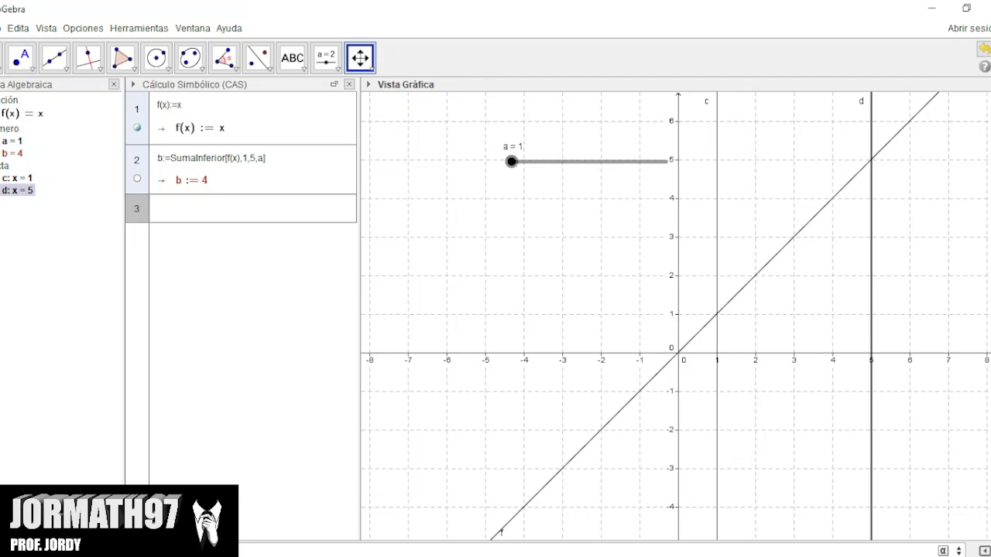
key(Return)
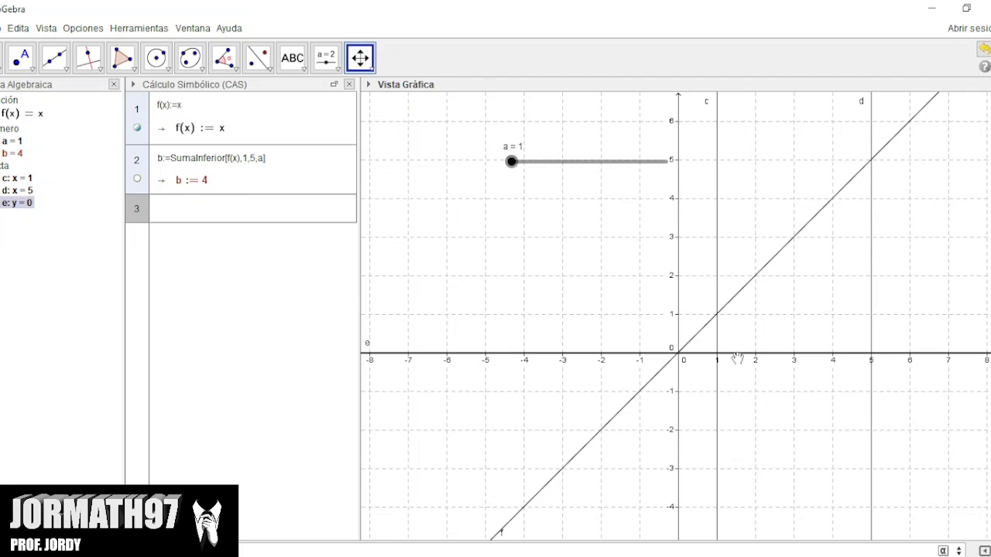
Format the line y = 0 in blue with a dashed line style.
click(14, 179)
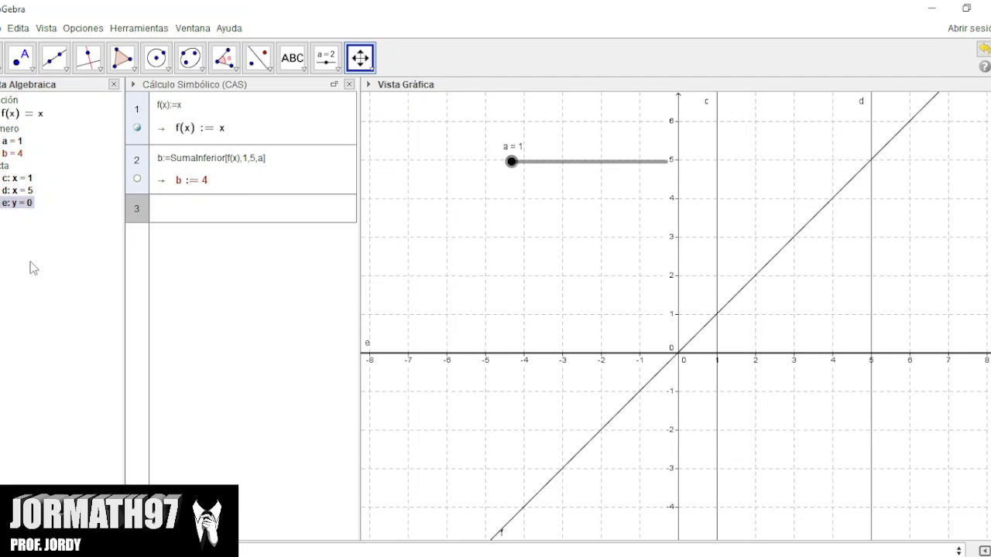
right_click(21, 207)
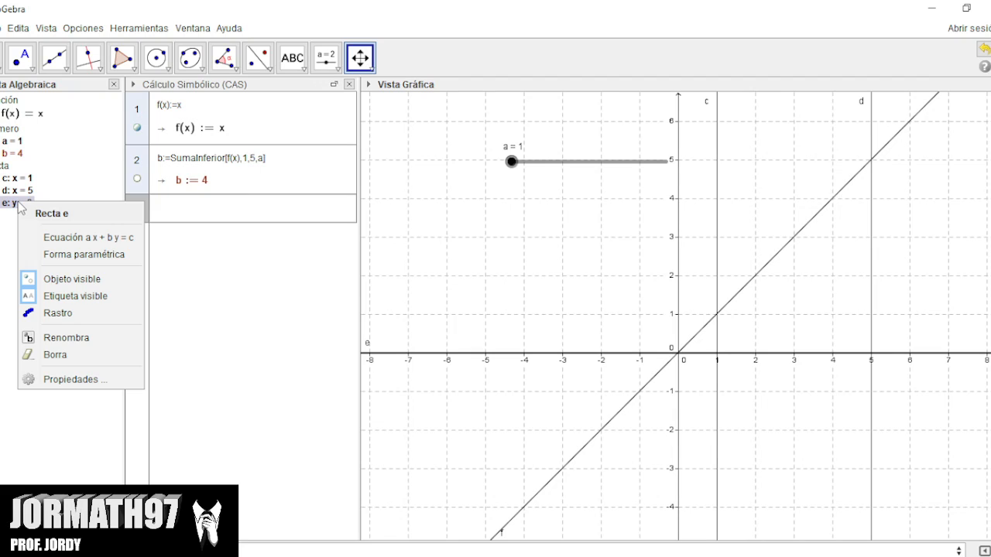
click(70, 379)
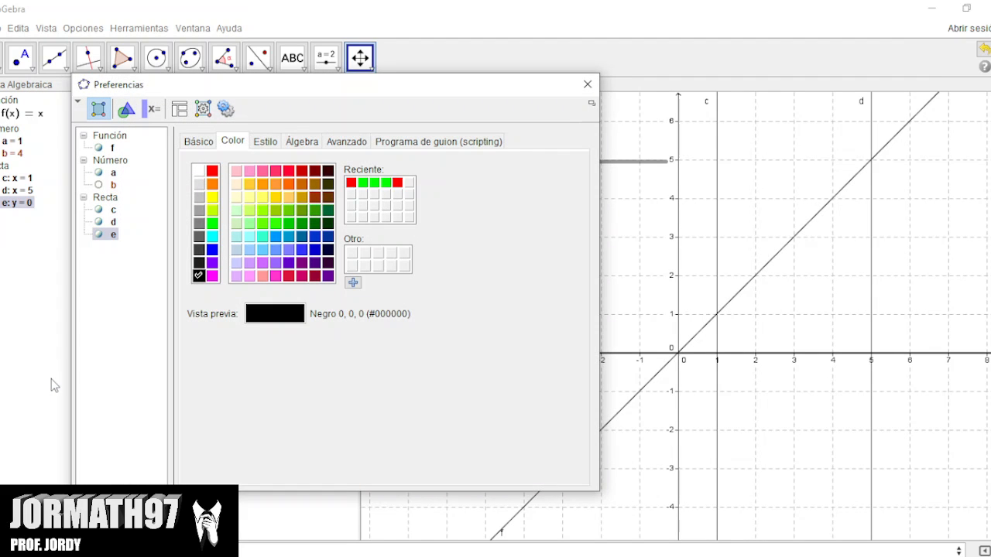
click(212, 250)
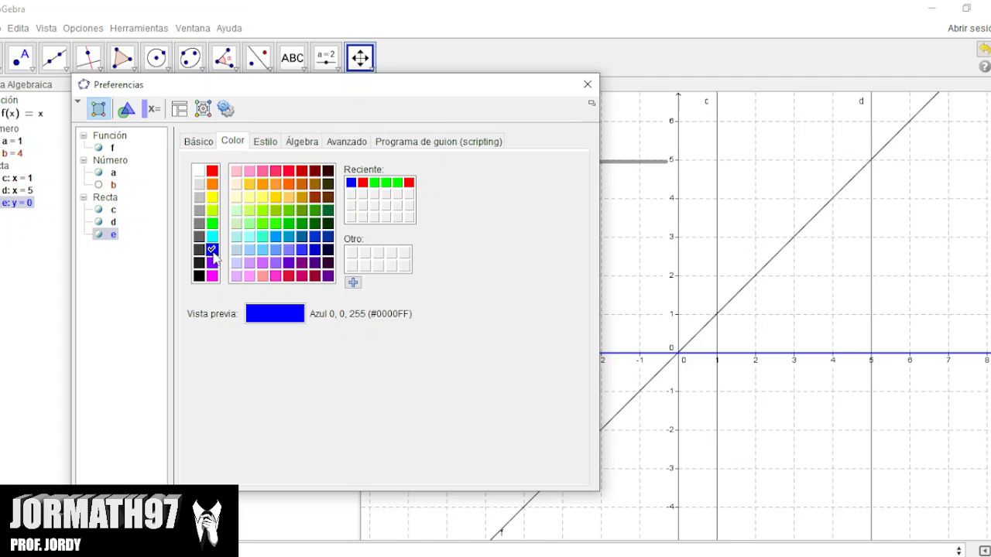
click(265, 143)
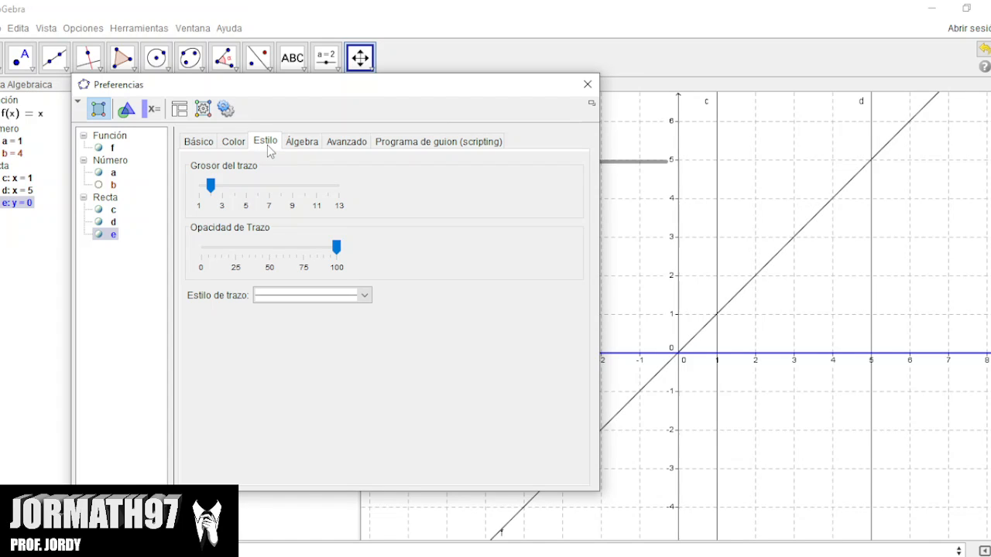
click(308, 301)
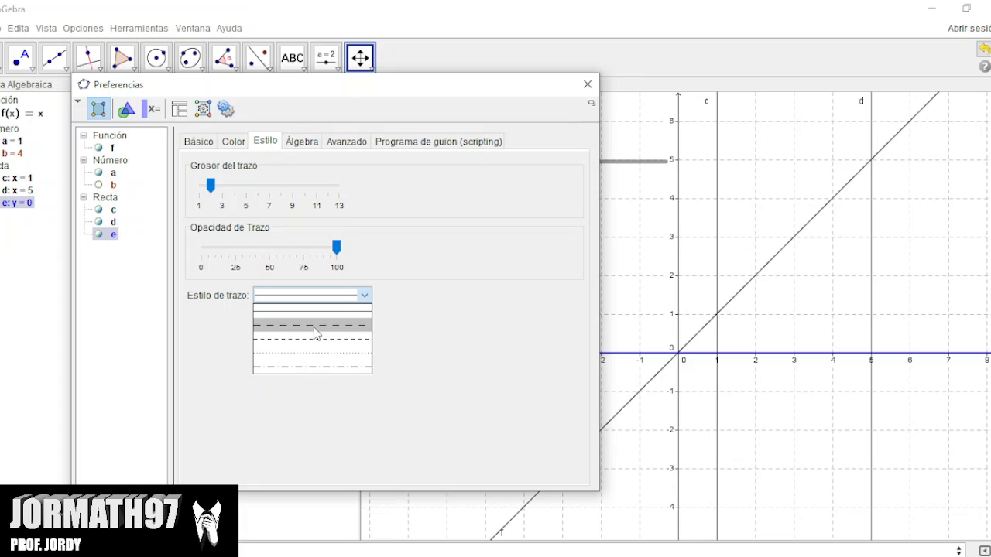
click(314, 328)
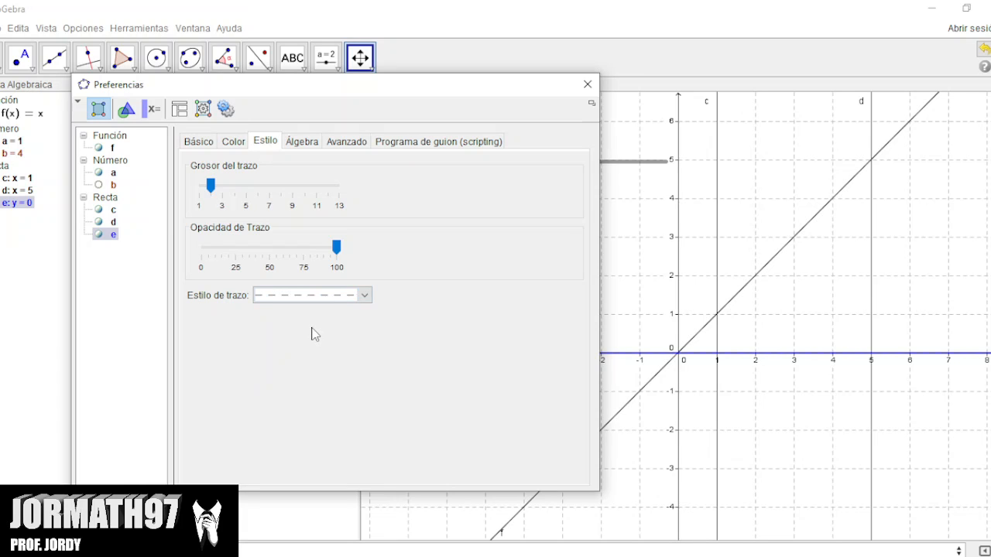
Give the line x = 5 a dashed line style and colour it blue.
ctrl+click(108, 224)
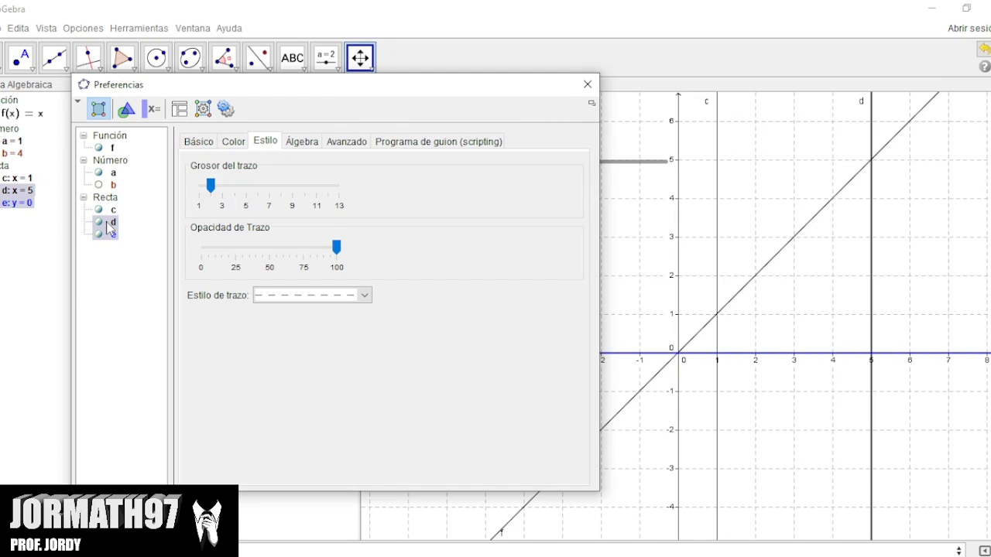
click(110, 224)
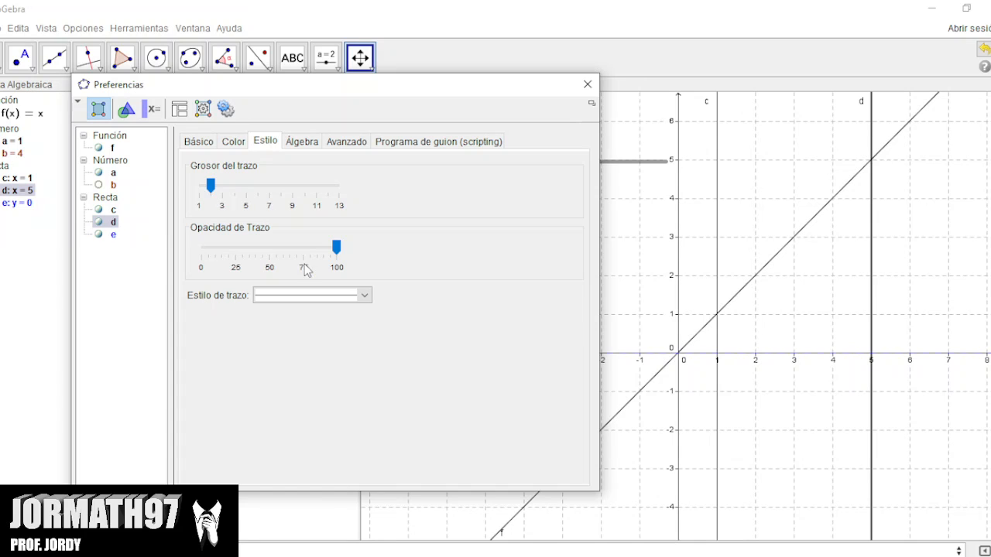
click(306, 297)
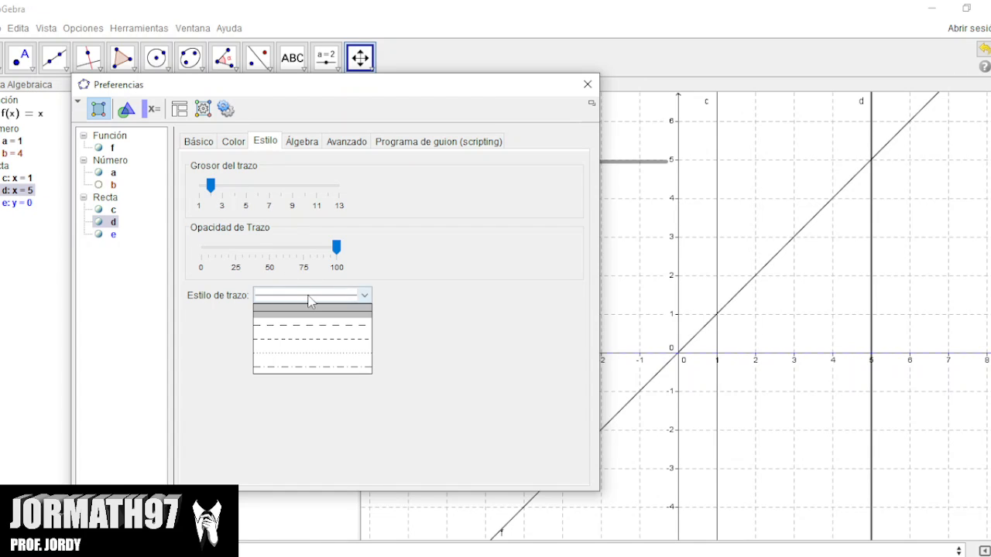
click(323, 334)
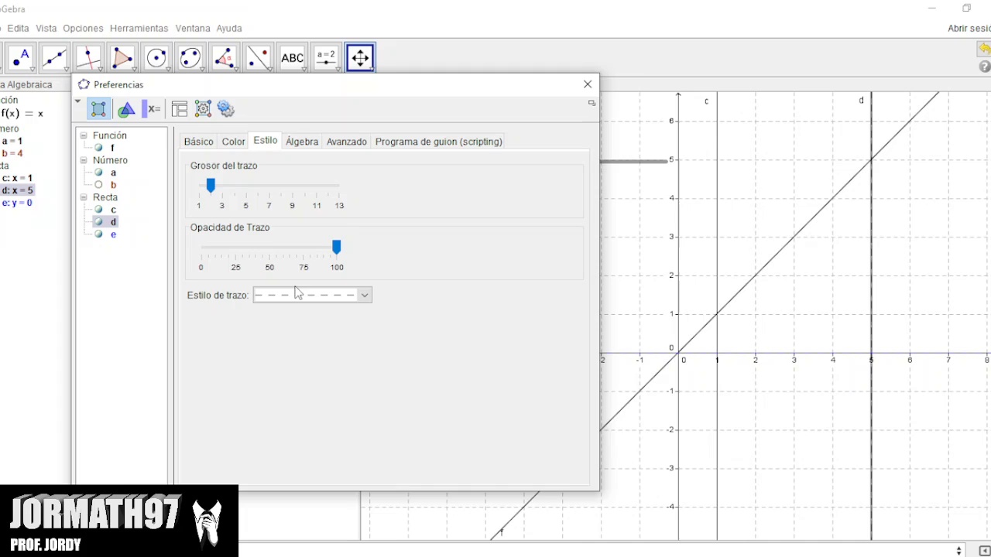
click(226, 144)
click(212, 249)
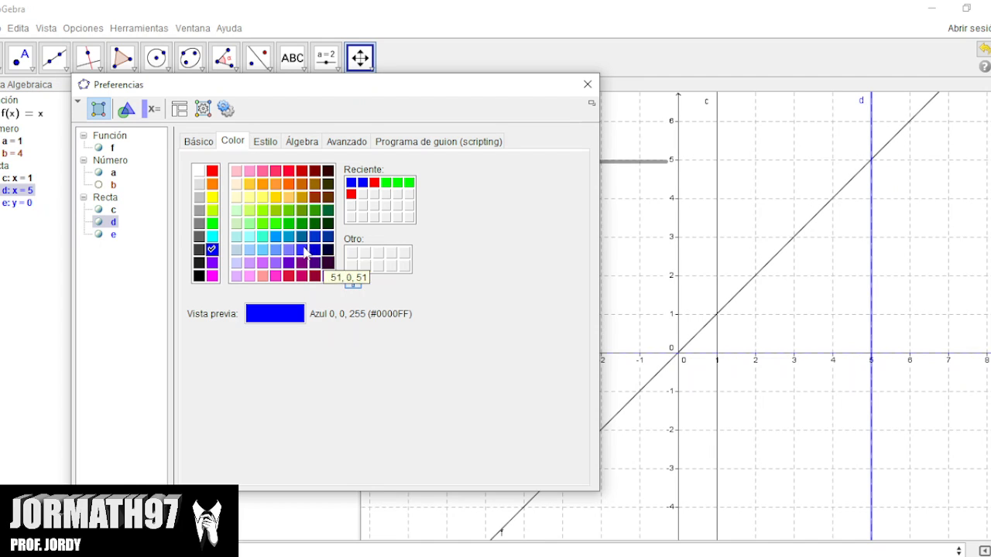
Colour the line x = 1 blue and give it the same dashed line style.
key(Up)
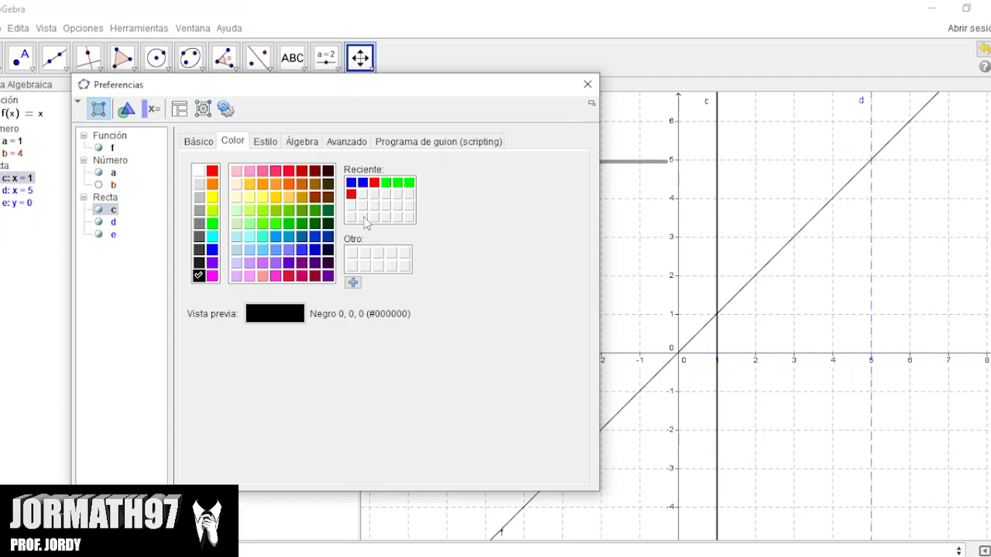
click(211, 251)
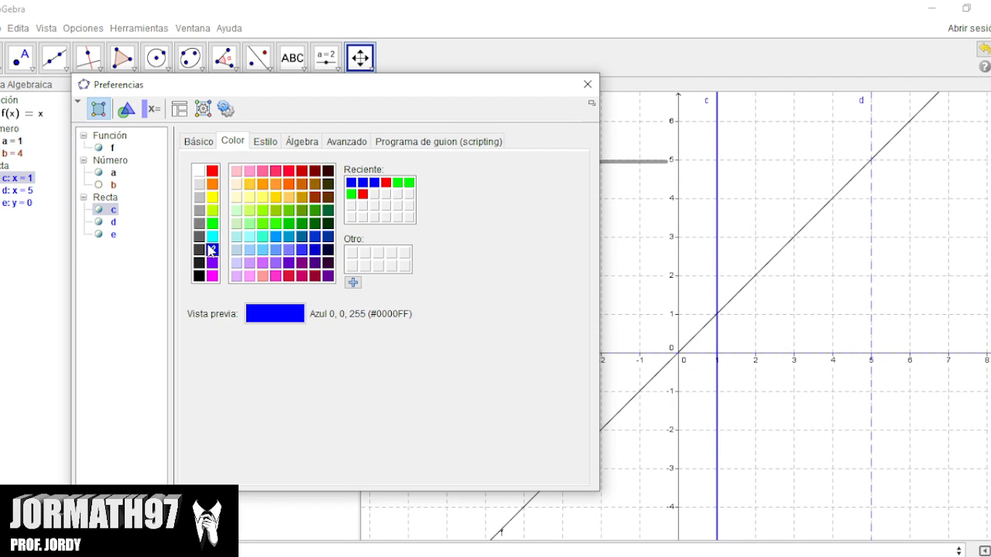
click(264, 144)
click(358, 293)
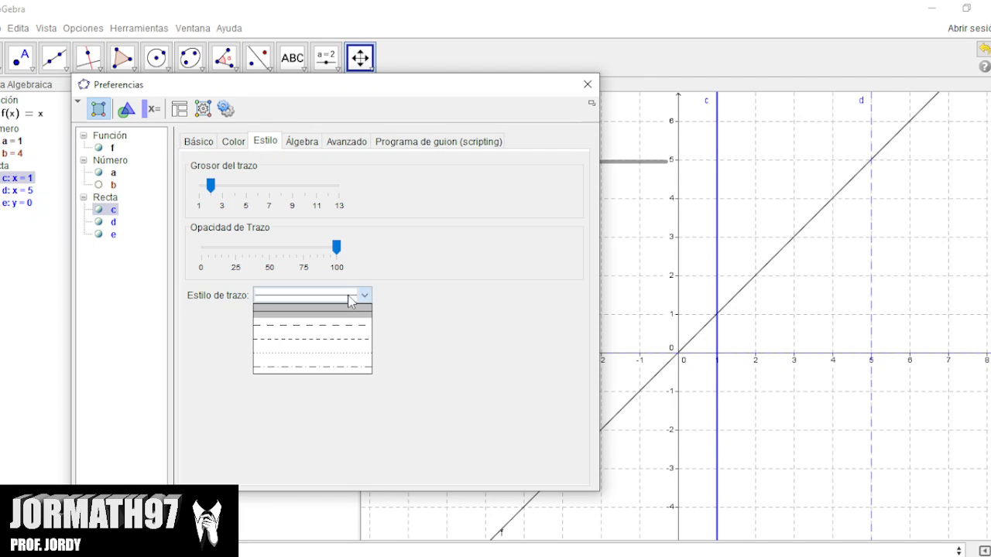
click(341, 335)
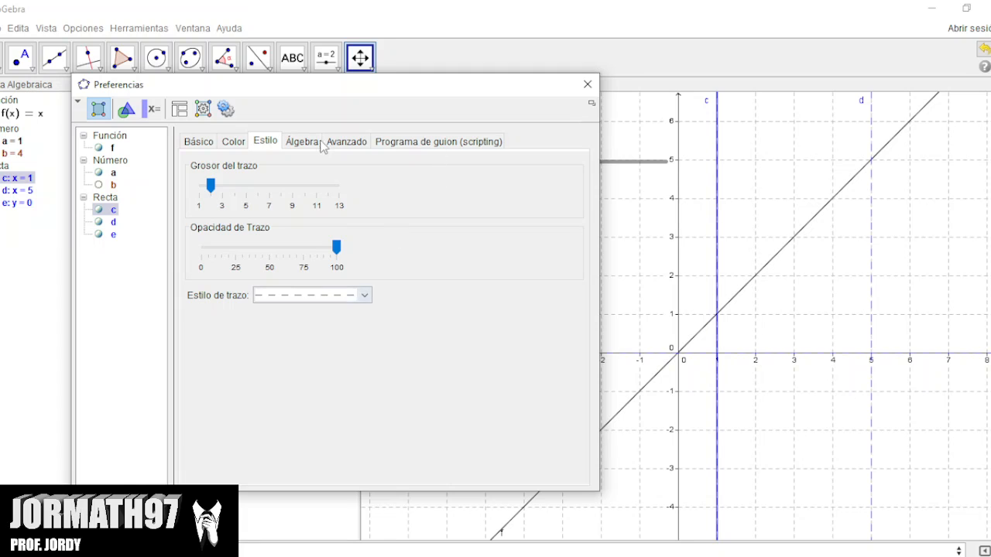
Colour the function f orange, set its line thickness to 3, and close the preferences.
click(112, 148)
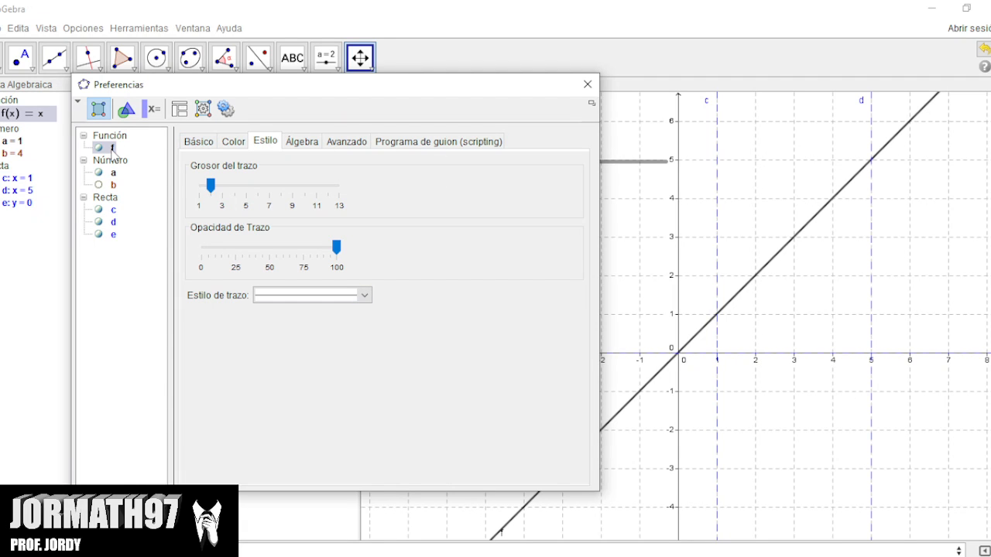
click(230, 144)
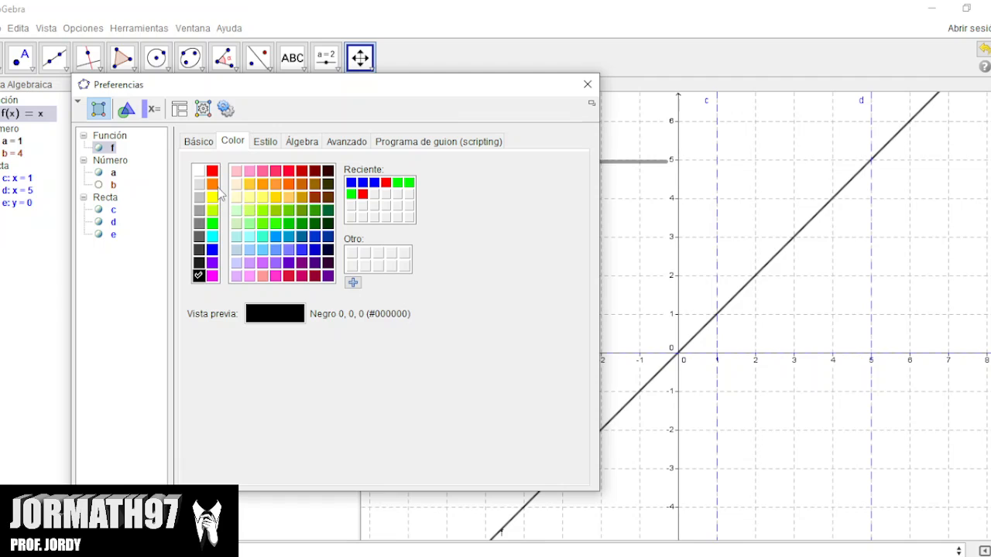
click(213, 183)
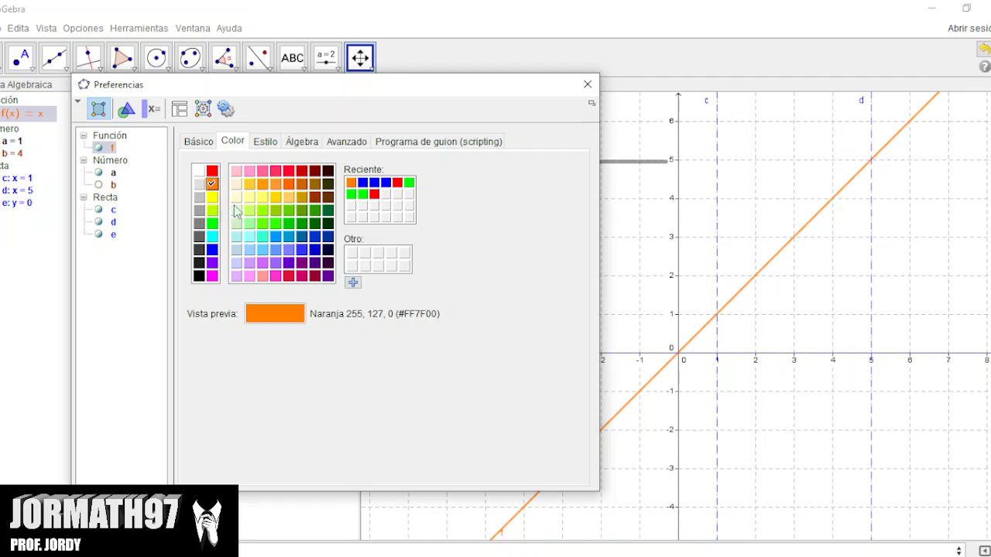
click(263, 146)
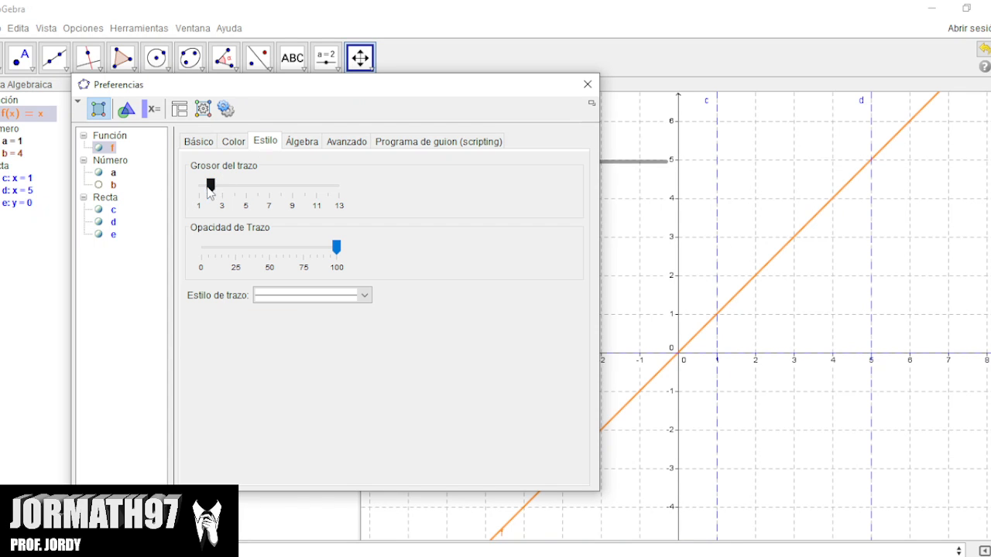
drag(209, 185, 222, 190)
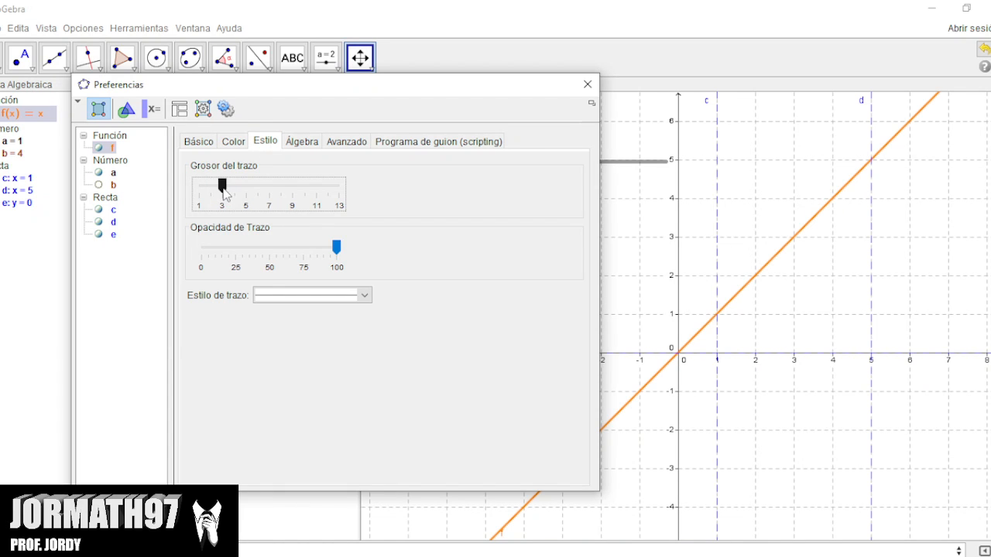
click(587, 84)
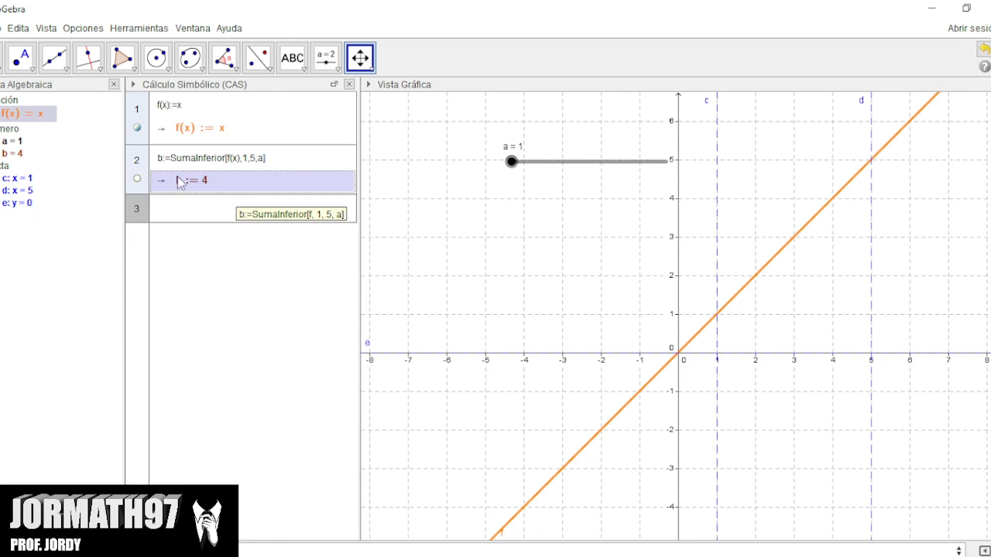
Make the lower sum from the second CAS row visible in the graph.
click(208, 280)
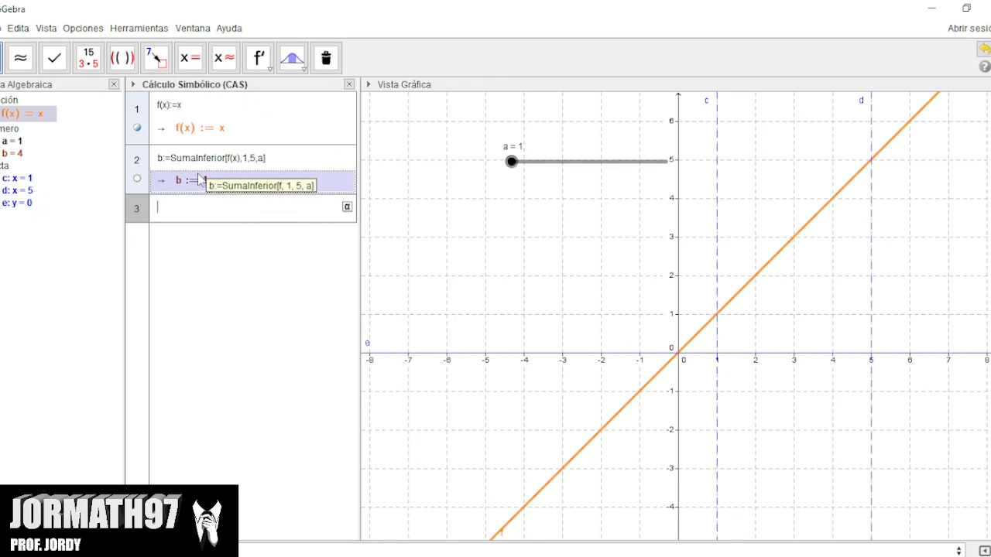
click(138, 179)
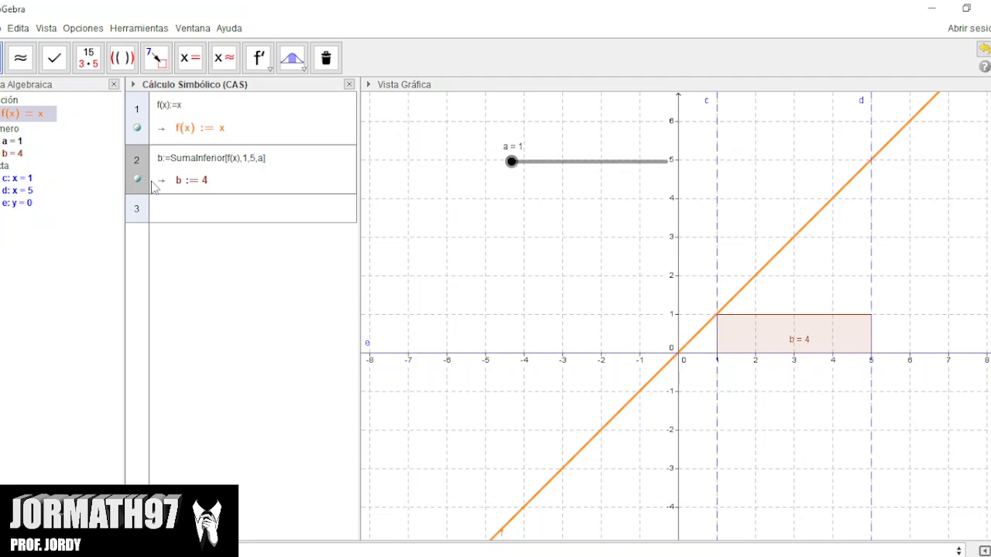
double_click(261, 157)
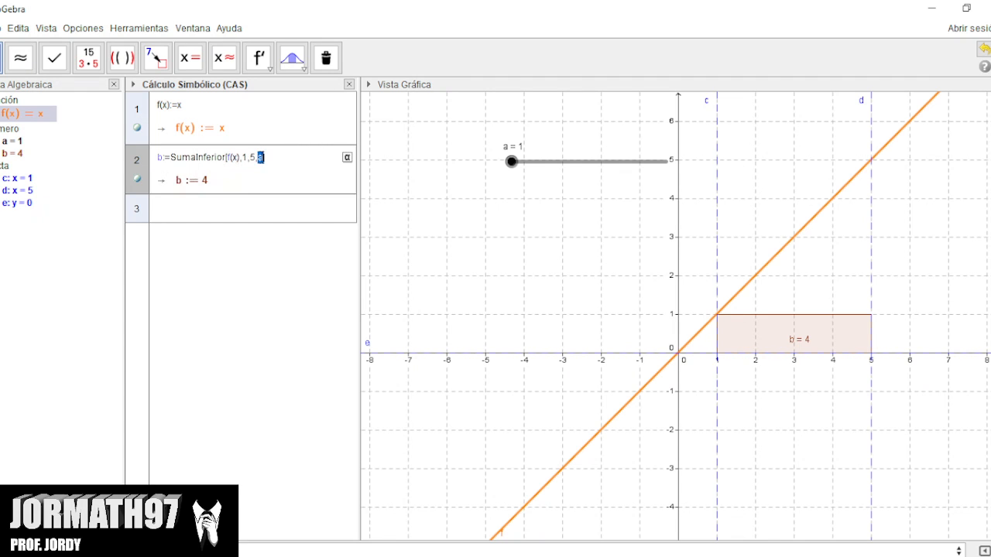
click(232, 217)
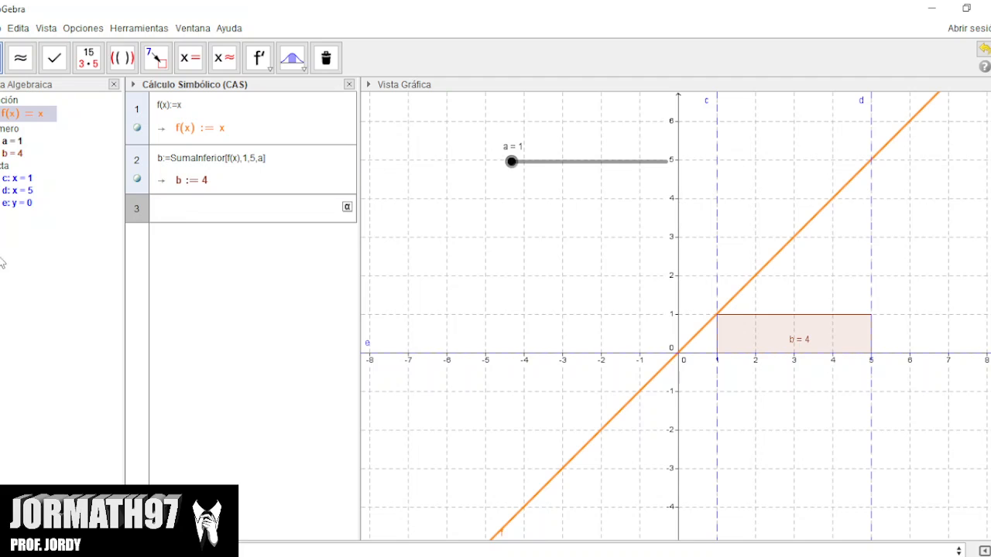
Raise slider a with the Move tool to 2, 4, 9 and finally 50 to refine the lower sum's rectangles.
click(443, 161)
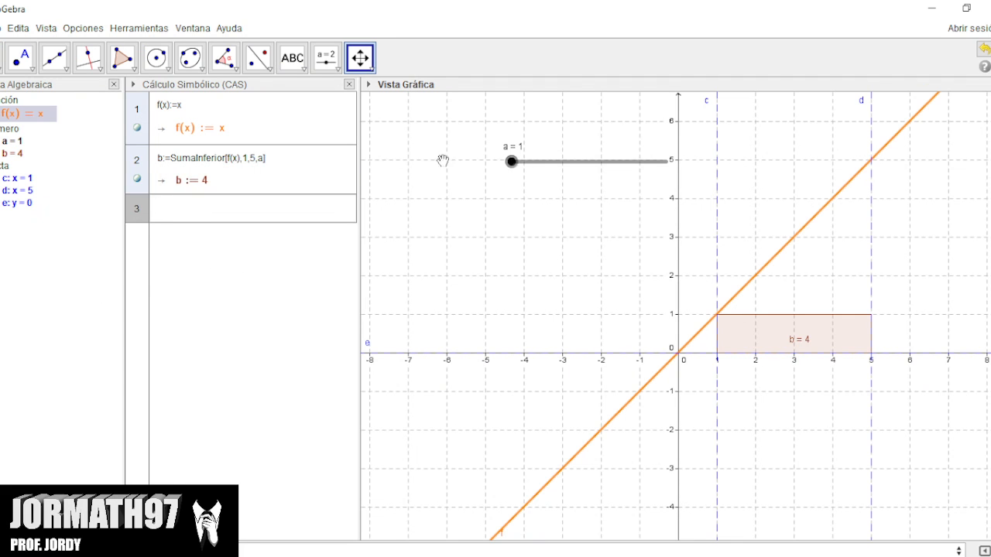
mouse_move(513, 161)
mouse_down()
mouse_move(524, 160)
mouse_move(507, 161)
mouse_up()
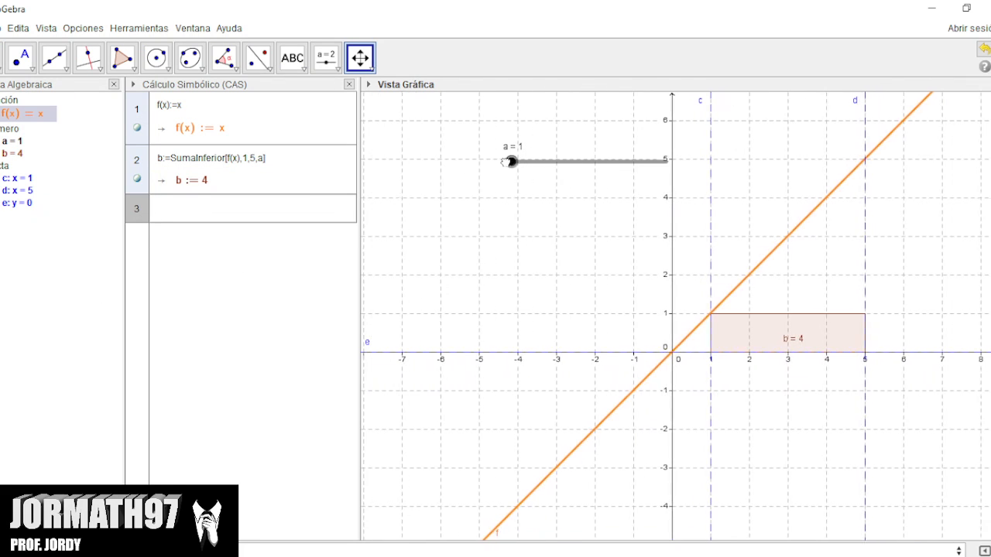
click(5, 57)
click(511, 162)
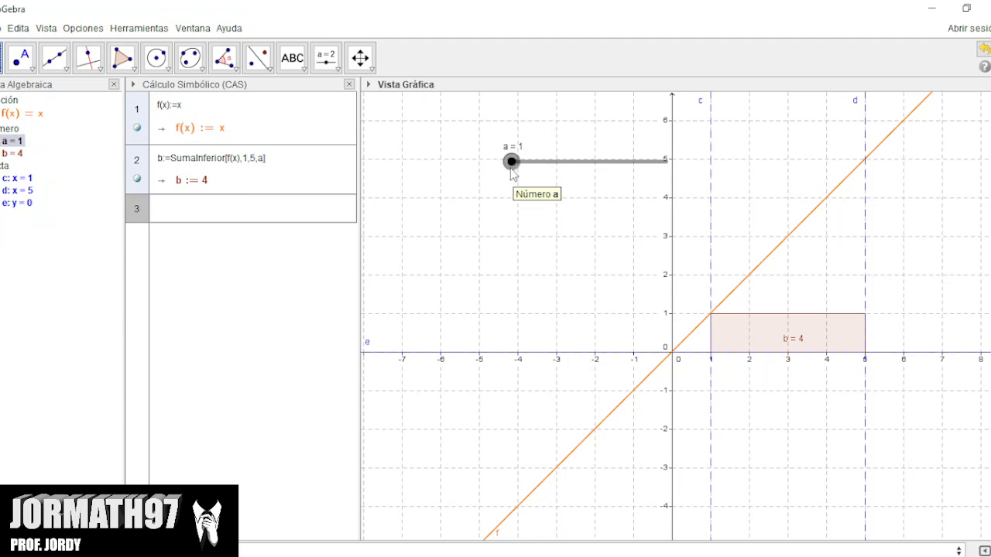
click(1, 58)
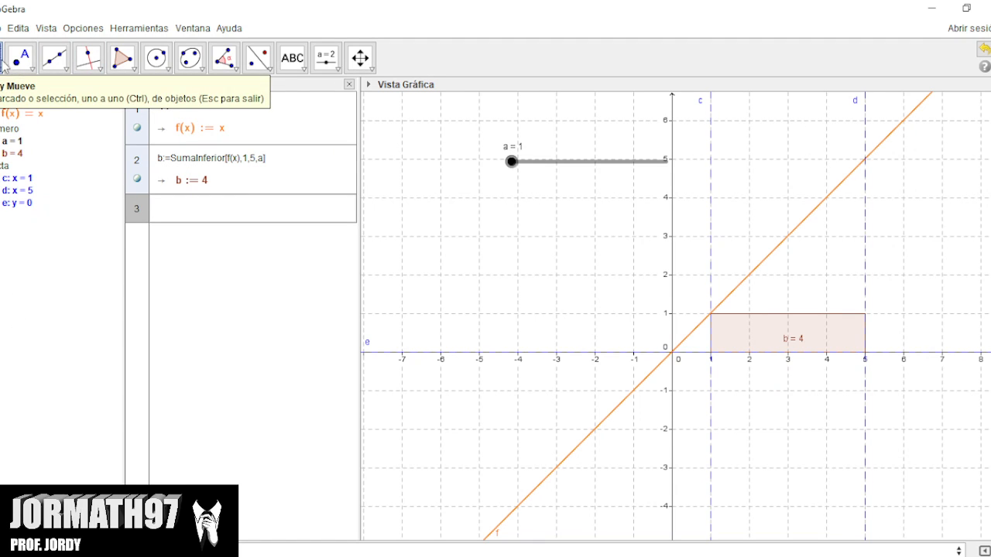
click(510, 161)
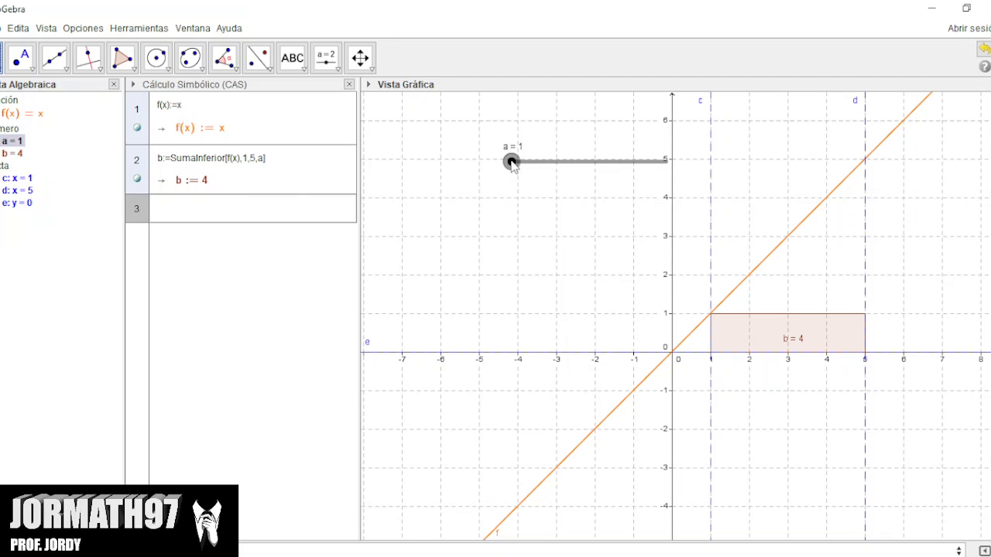
drag(512, 162, 516, 164)
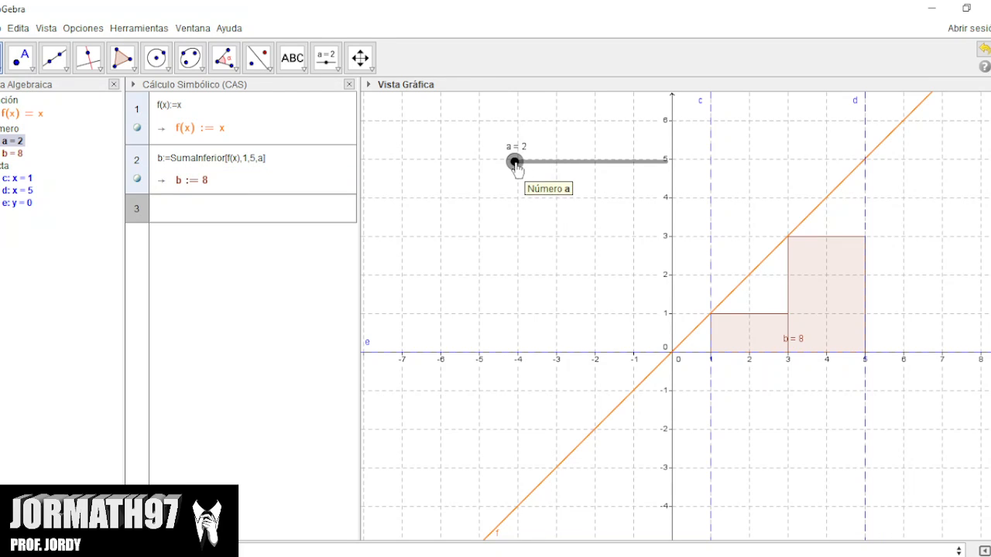
drag(515, 163, 521, 165)
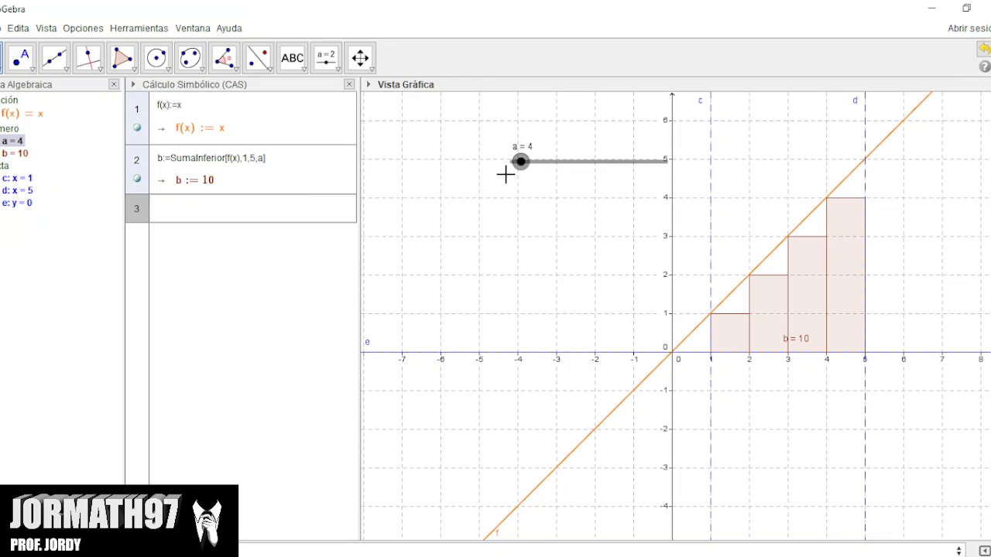
drag(522, 171, 537, 175)
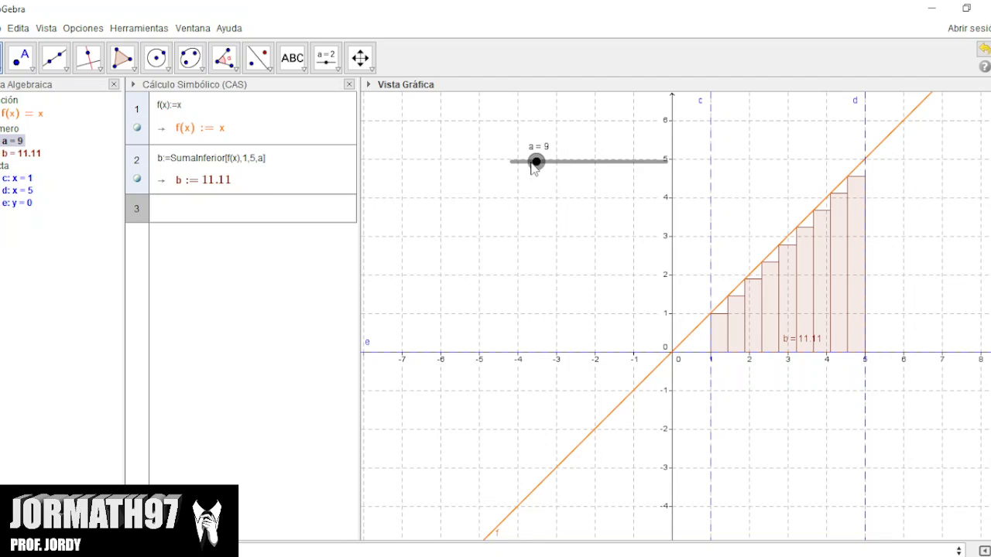
drag(532, 168, 676, 178)
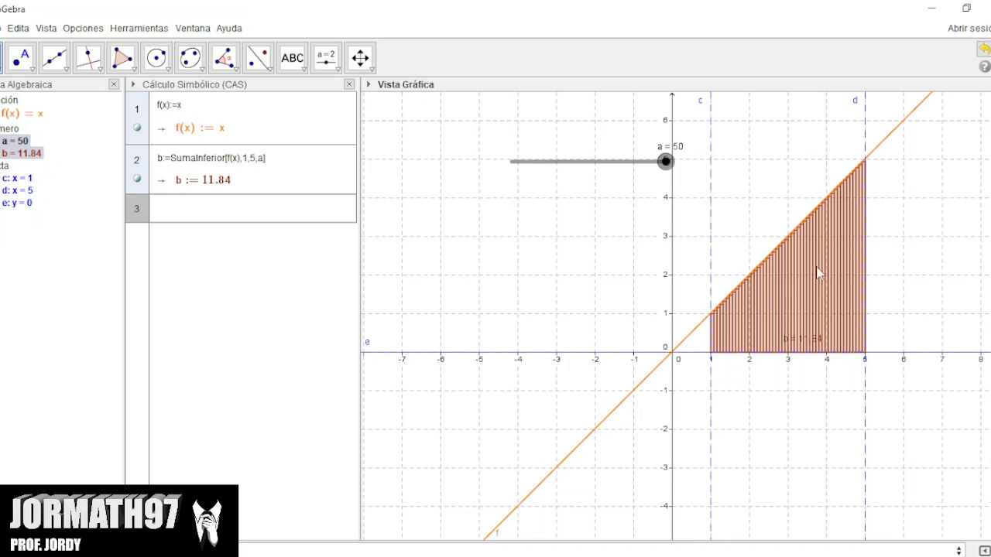
Zoom in on the lower sum, shift the view and zoom back out to examine how the rectangles fit under the line.
click(361, 57)
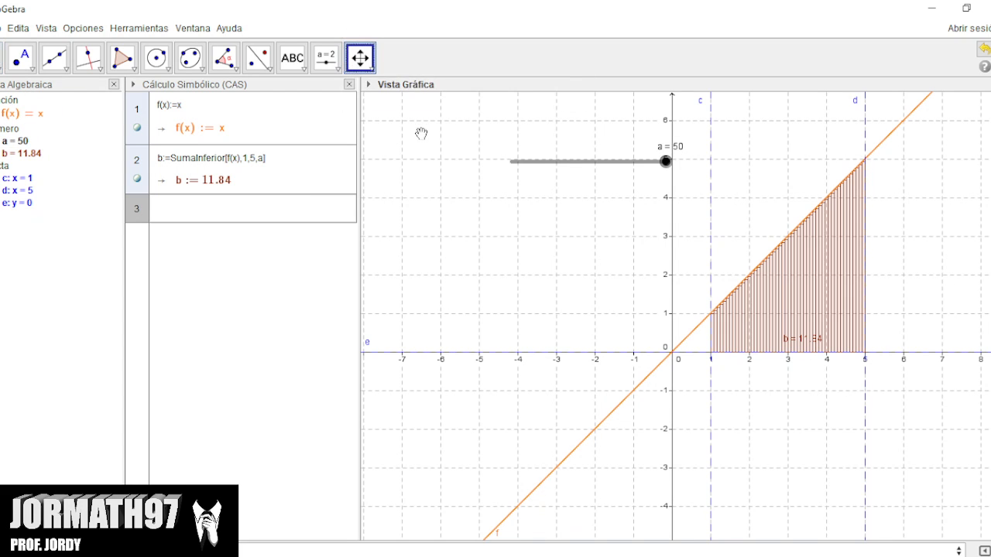
click(373, 68)
click(402, 122)
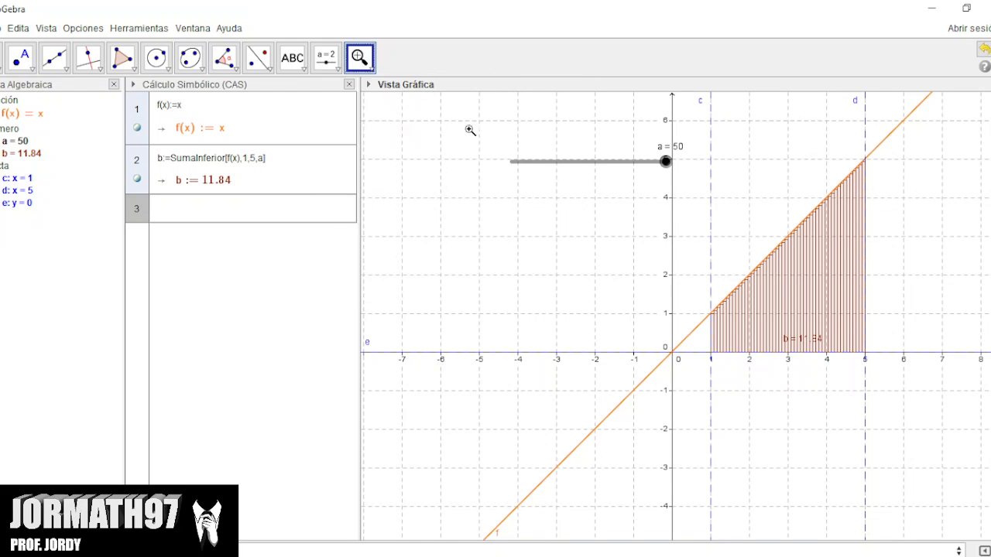
click(884, 177)
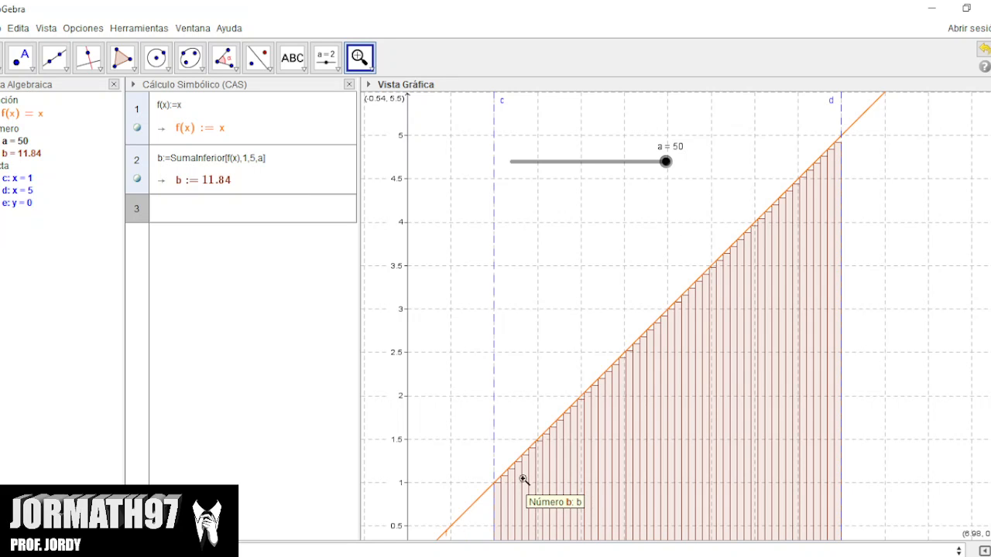
click(359, 59)
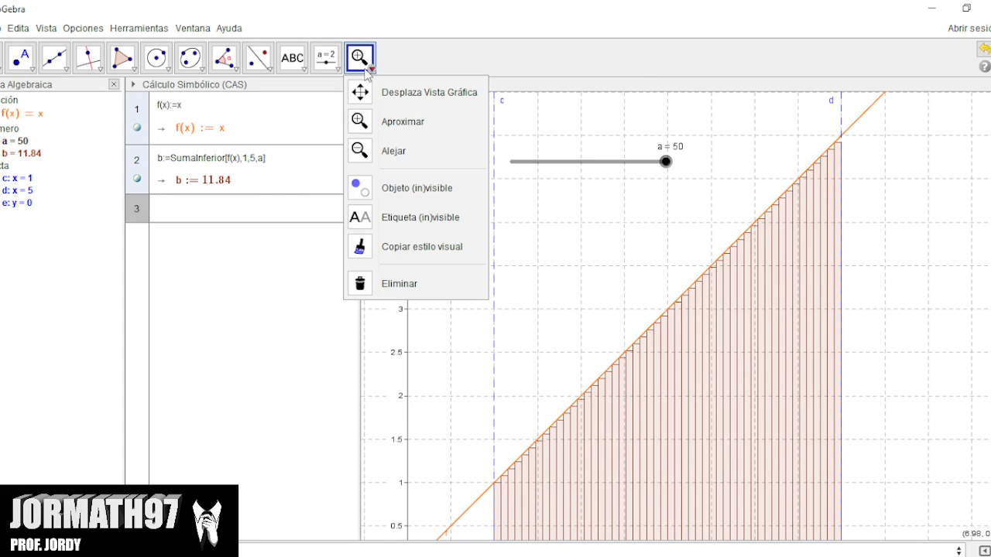
click(389, 105)
drag(473, 353, 500, 285)
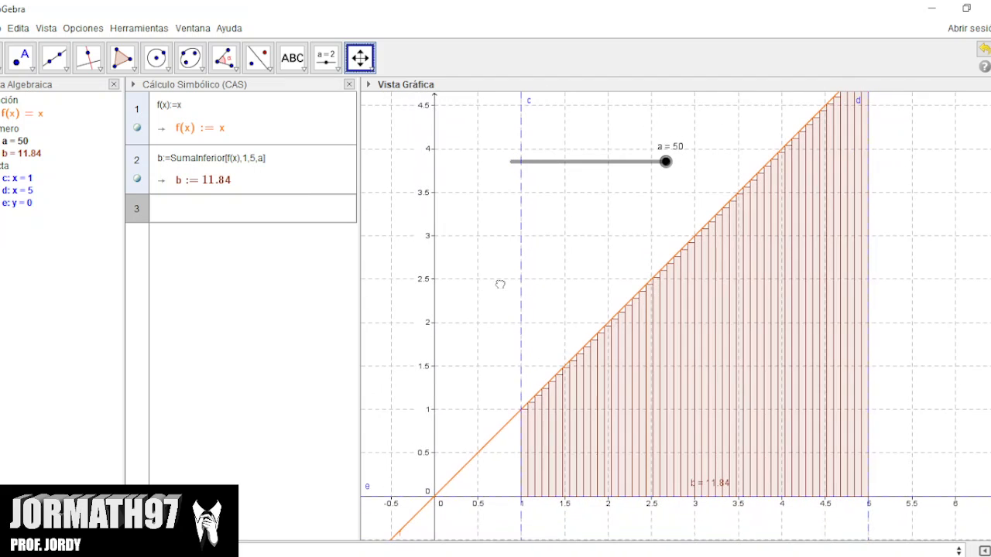
click(359, 59)
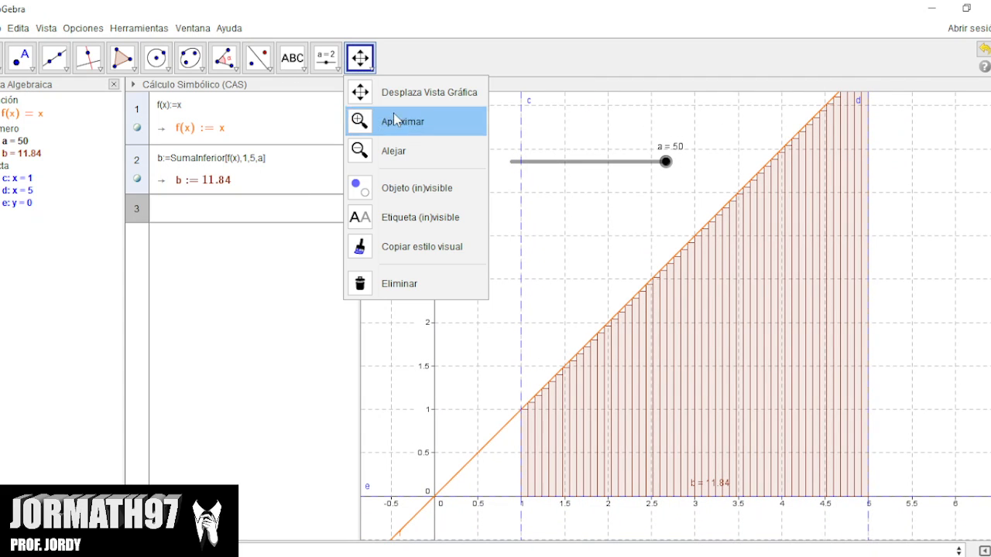
click(410, 151)
click(464, 240)
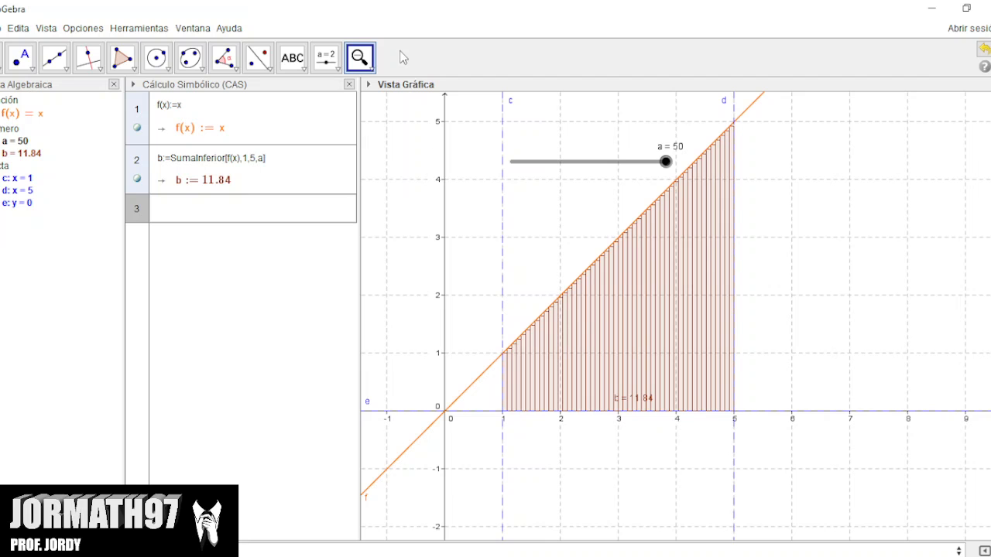
Set the maximum of slider a to 500 in its properties, and raise the slider to 500 with the Move tool.
click(8, 147)
right_click(8, 147)
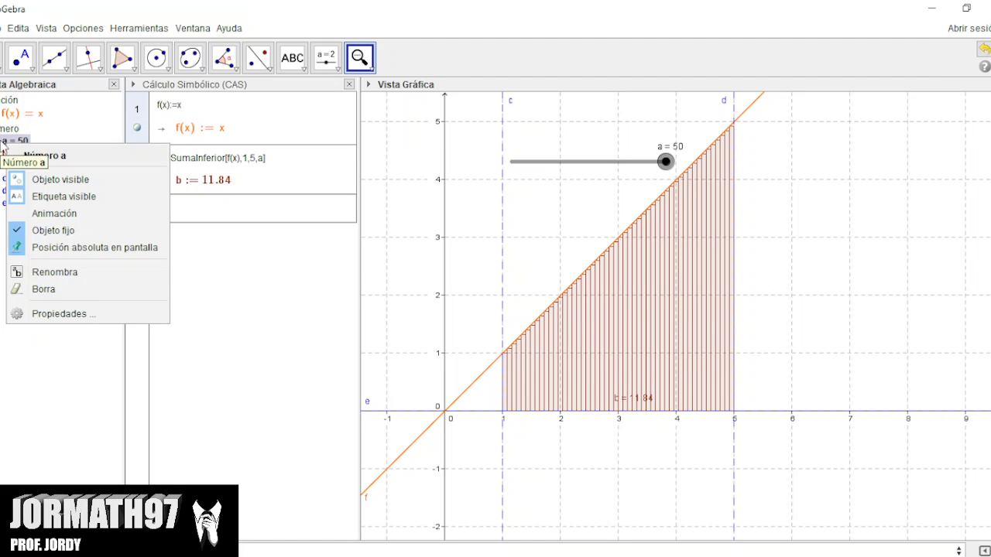
click(71, 313)
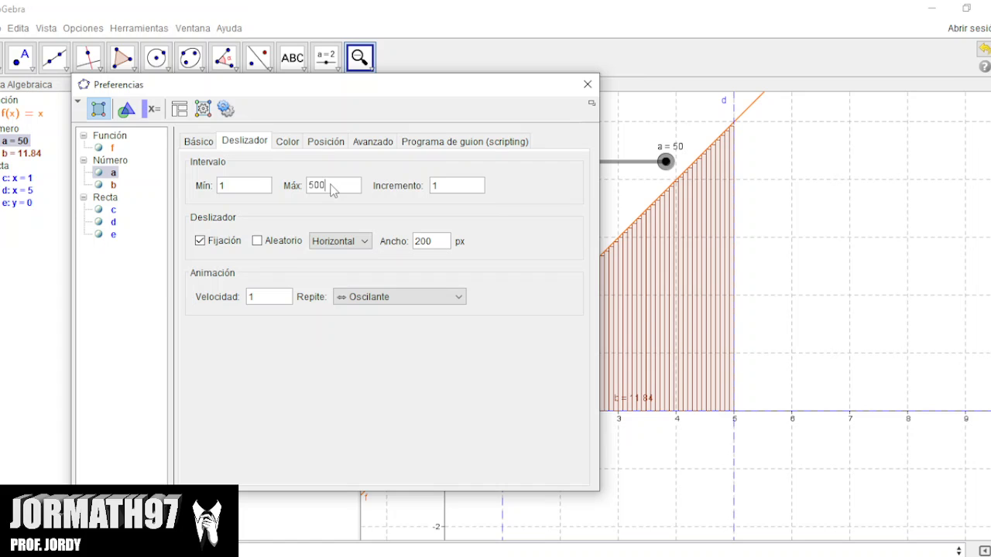
key(Return)
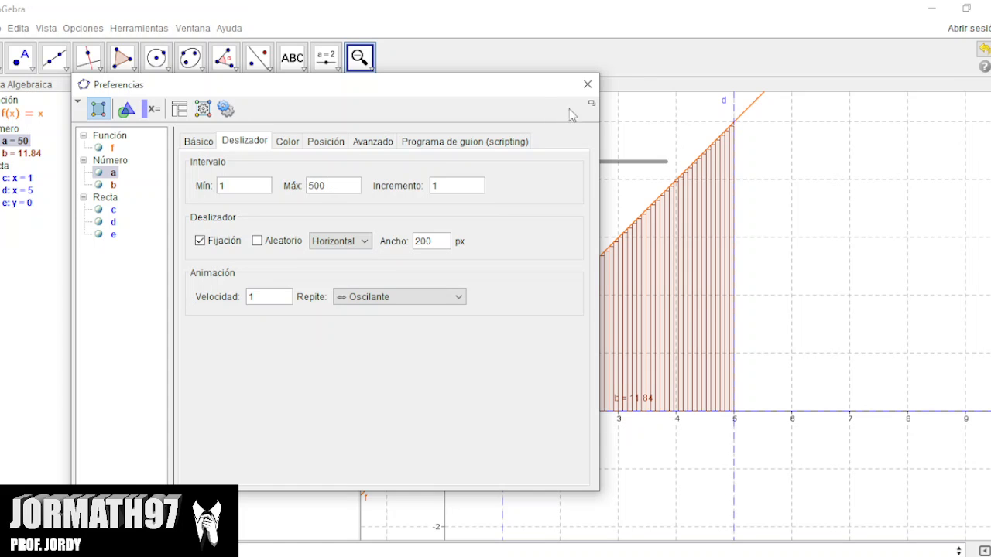
click(587, 85)
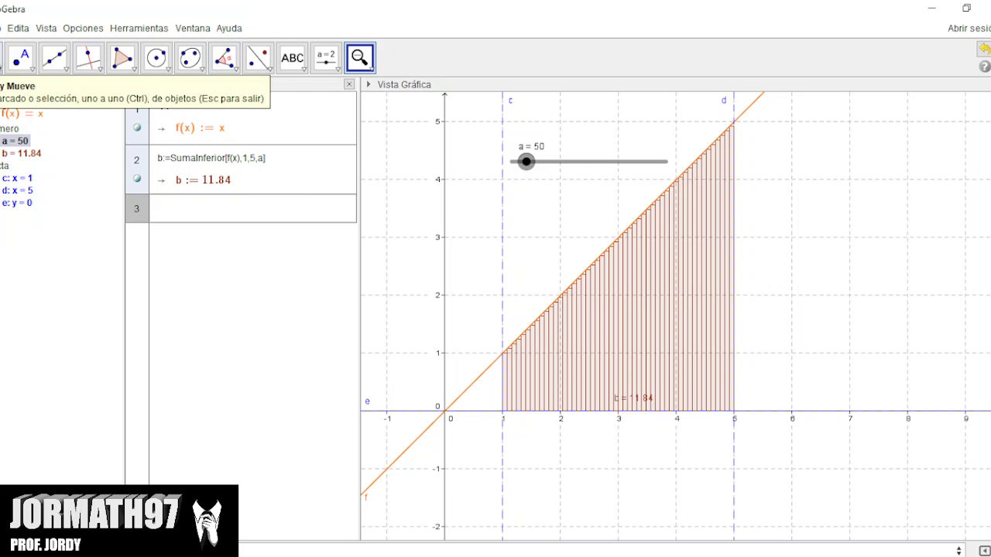
click(4, 57)
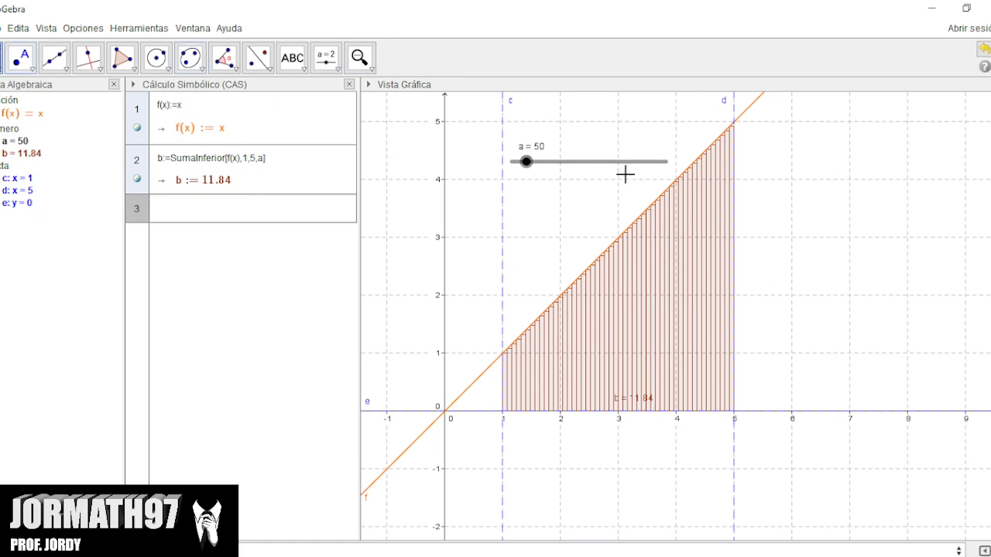
drag(526, 161, 688, 171)
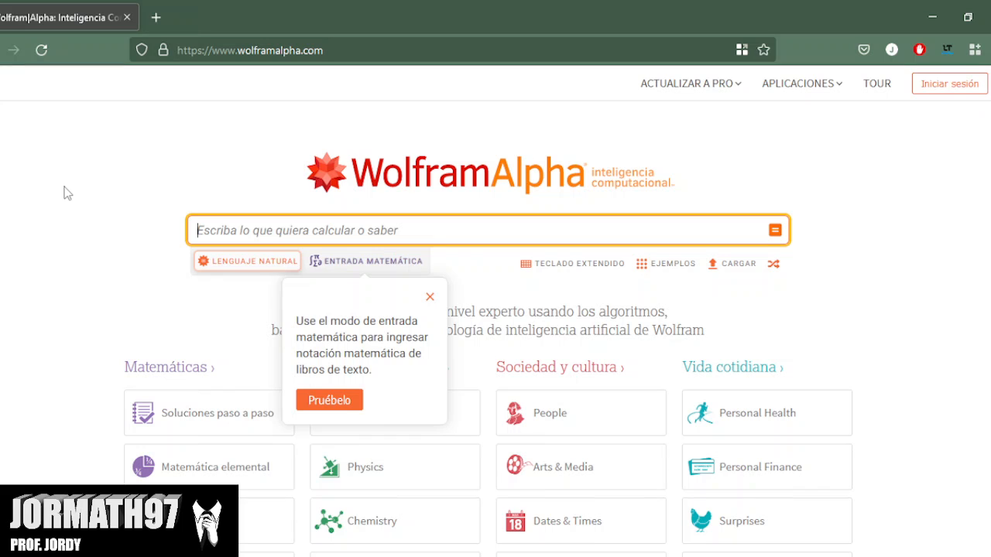
In Wolfram|Alpha, dismiss the input-mode hint and open the definite integral example "integrar sen x dx de x=0 a pi" from Cálculo y análisis.
scroll(61, 199, down, 2)
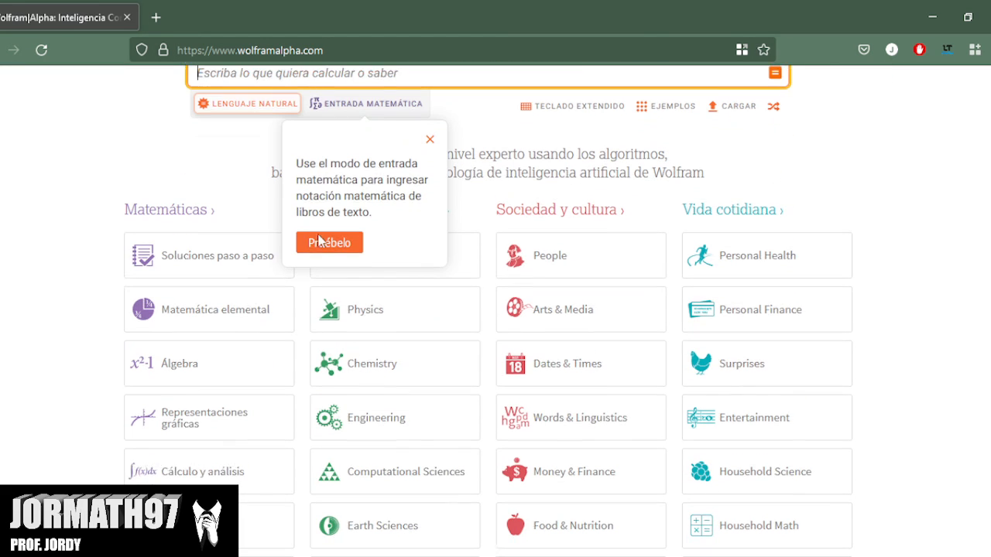
click(429, 140)
scroll(43, 259, down, 1)
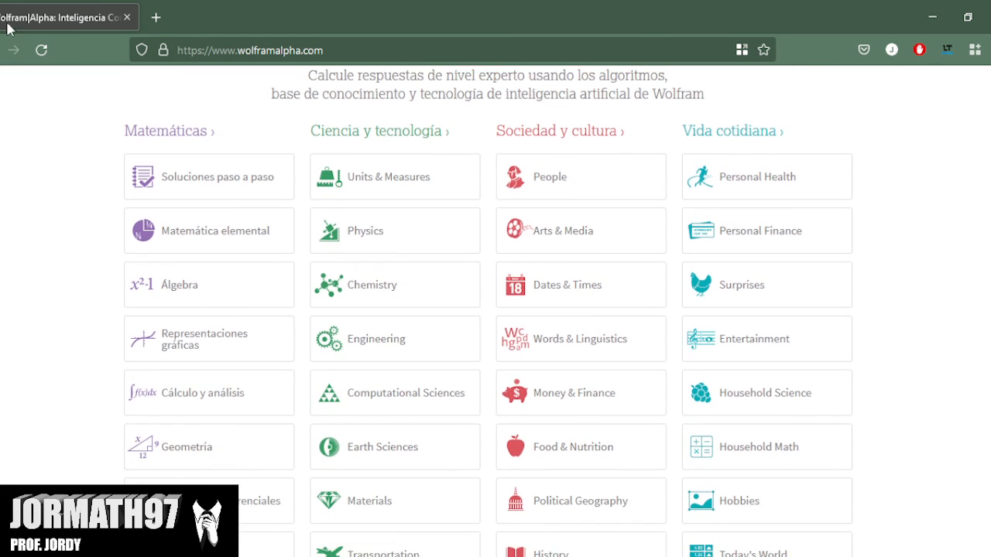
click(224, 395)
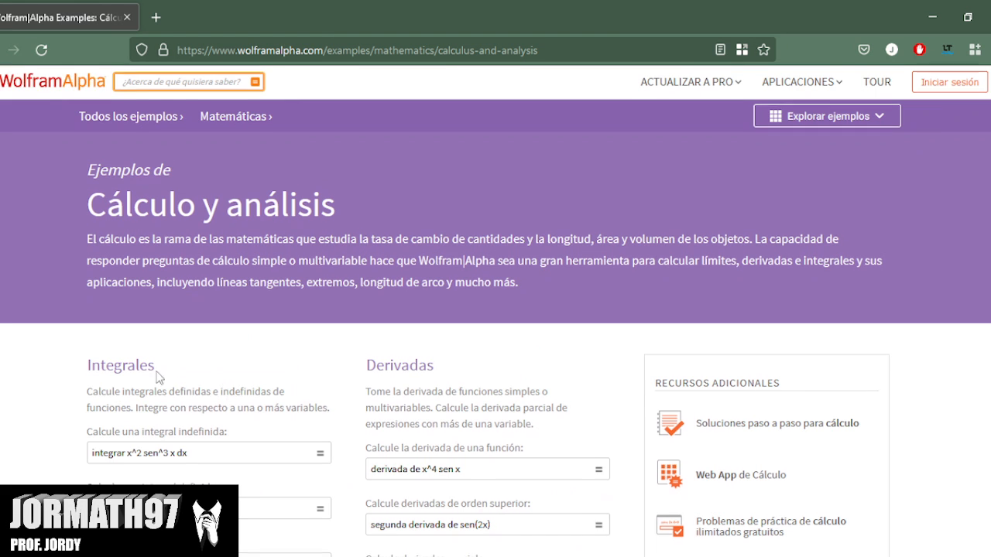
scroll(223, 390, down, 1)
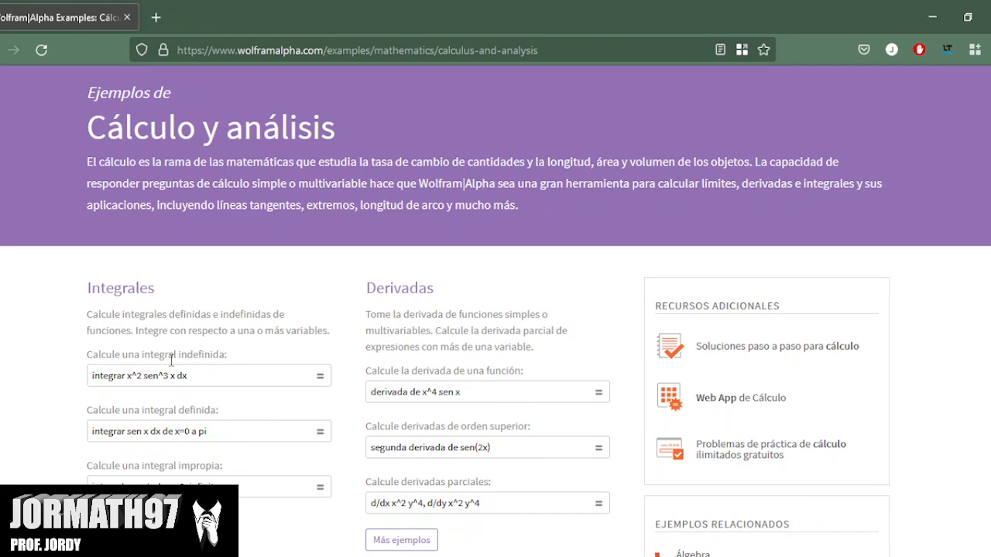
scroll(45, 357, down, 1)
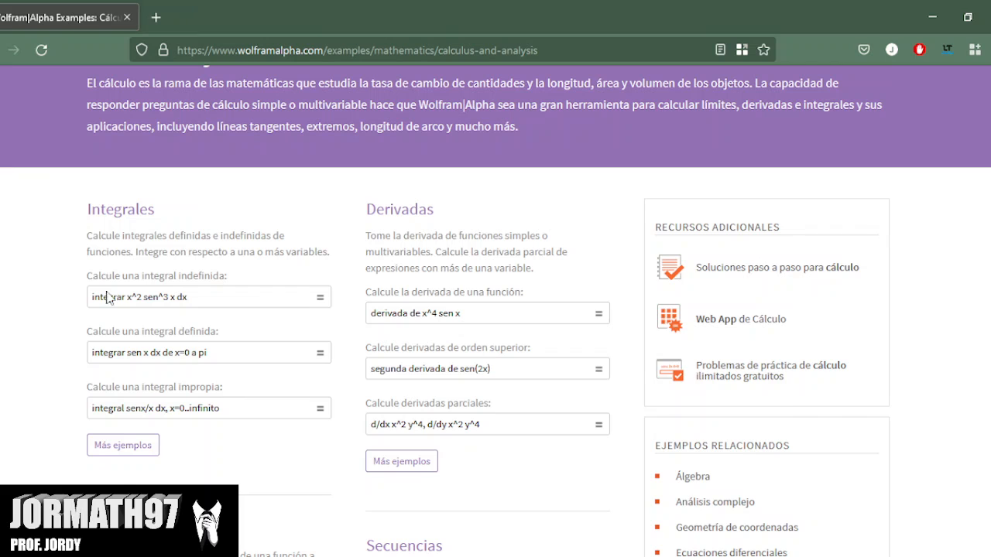
click(248, 356)
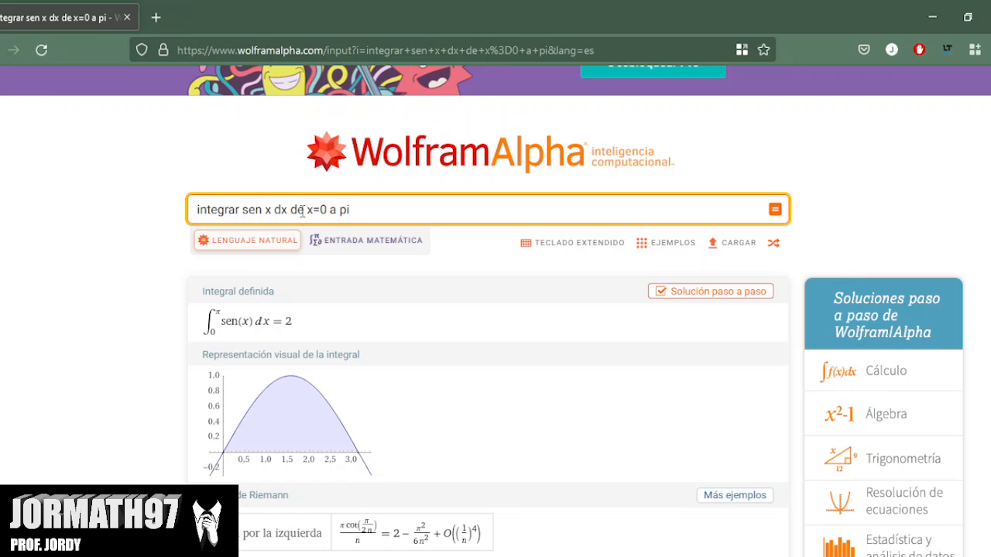
Replace the integrand "sen x" in the query with "y=x".
click(384, 220)
key(BackSpace)
key(BackSpace)
key(BackSpace)
key(BackSpace)
key(BackSpace)
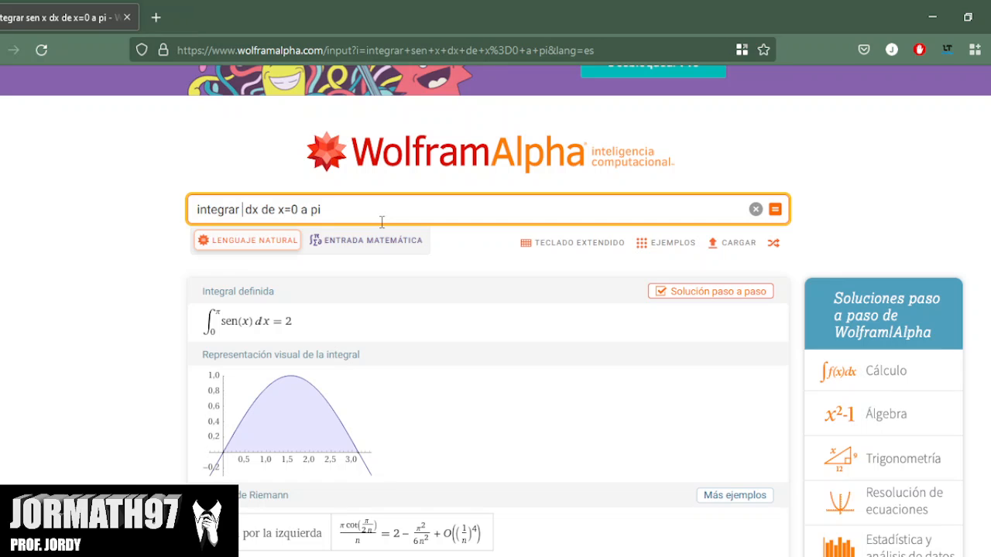
text(y=X)
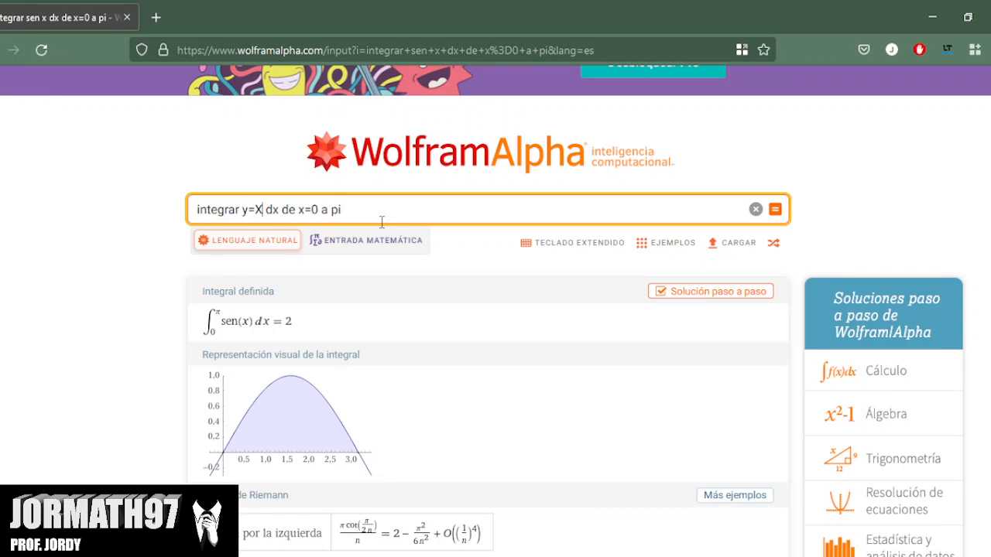
text(X)
key(BackSpace)
key(BackSpace)
text(x)
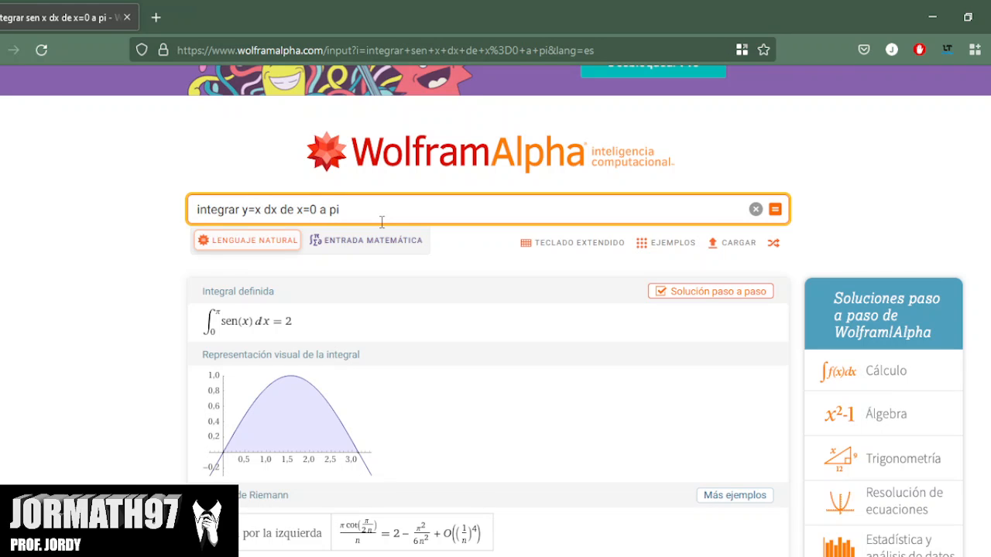
Change the integration limits so the query reads "integrar y=x dx de 1 a 5", run it and view the result.
key(Right)
key(Right)
key(Right)
key(Right)
key(Right)
key(Right)
key(Right)
key(Right)
key(Right)
key(Delete)
text(1)
key(BackSpace)
key(BackSpace)
text(x=)
key(BackSpace)
key(BackSpace)
key(BackSpace)
key(BackSpace)
key(BackSpace)
key(BackSpace)
key(BackSpace)
key(BackSpace)
text(1 a 5)
key(Return)
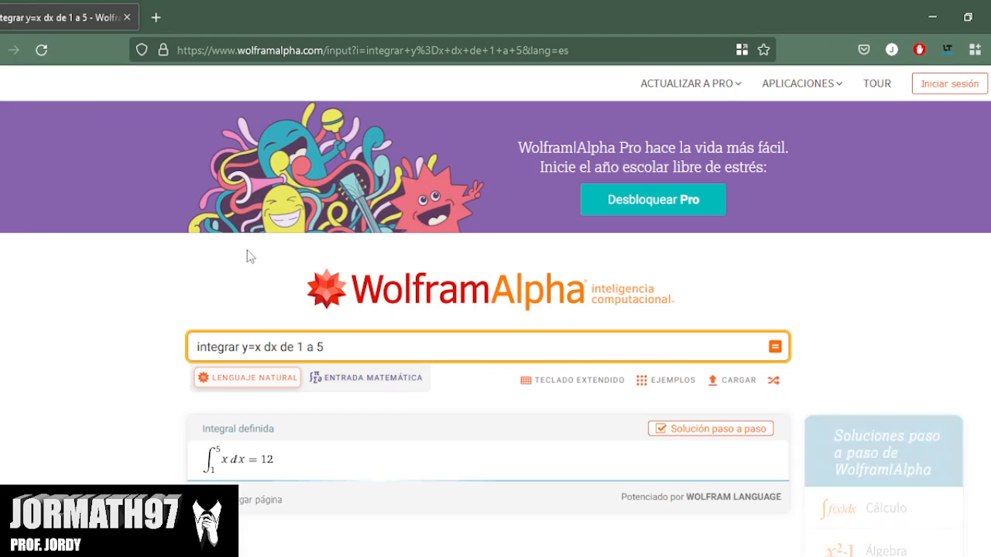
scroll(245, 255, down, 2)
scroll(143, 263, down, 2)
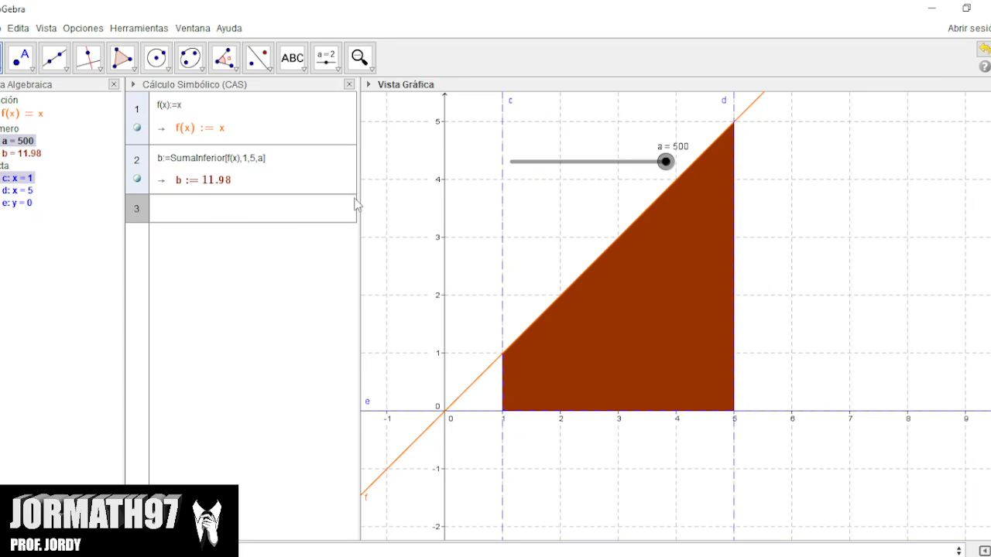
Back in GeoGebra, set the maximum of slider a to 1000 and raise the slider to 1000.
right_click(9, 147)
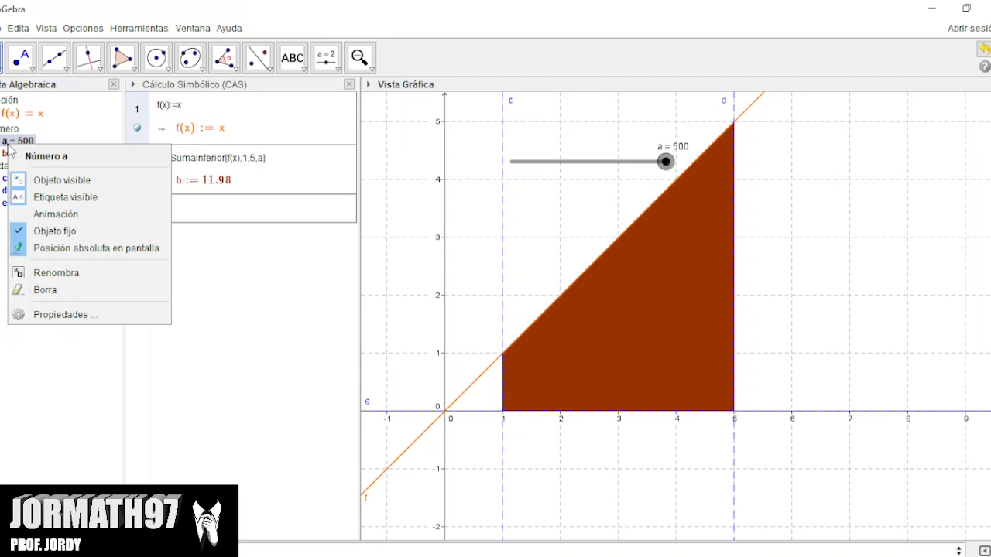
click(75, 315)
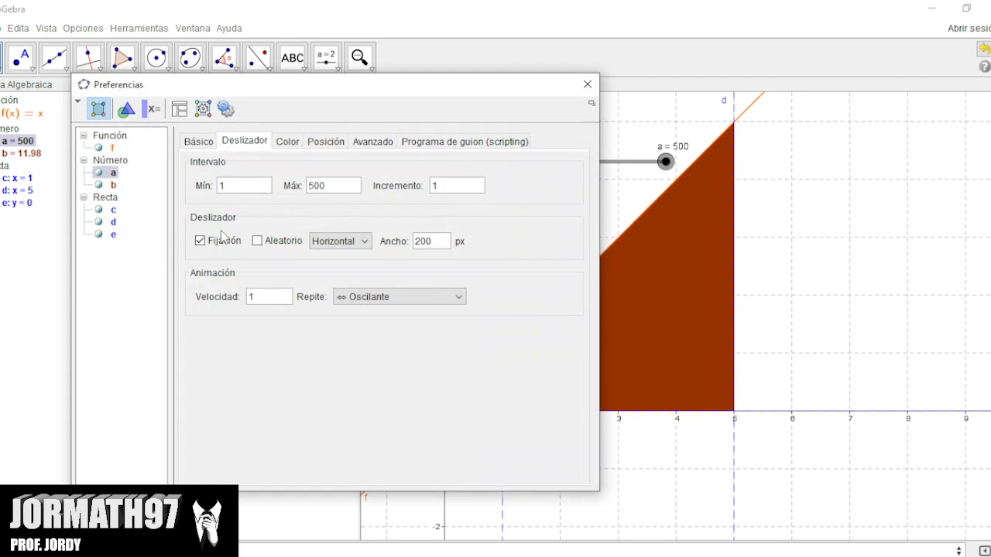
click(340, 191)
key(BackSpace)
key(BackSpace)
key(BackSpace)
text(1000)
key(Return)
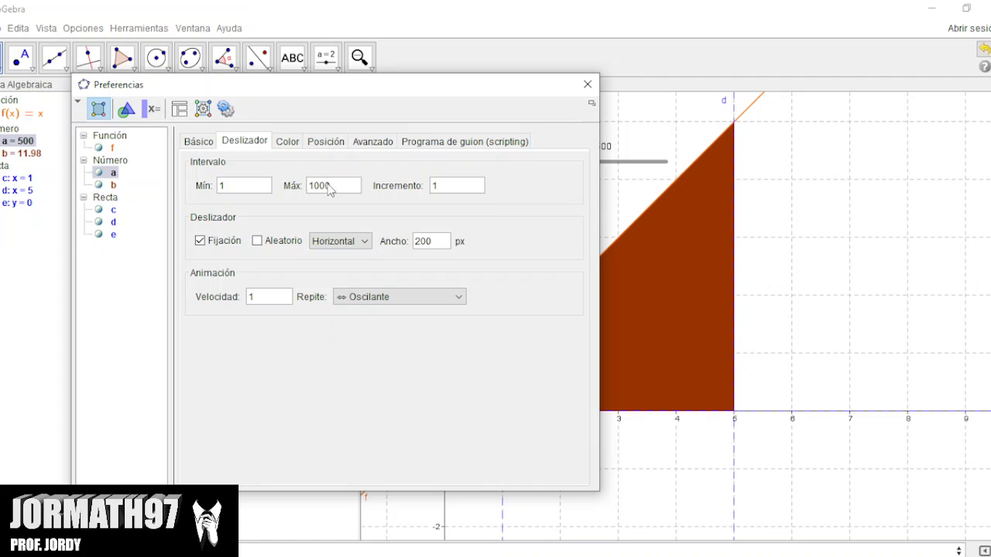
click(587, 84)
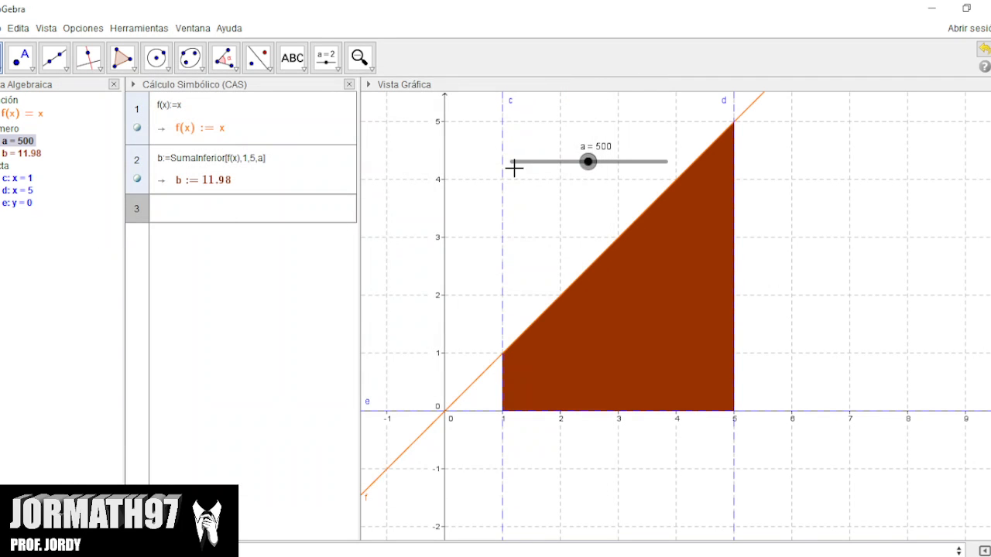
drag(591, 166, 670, 166)
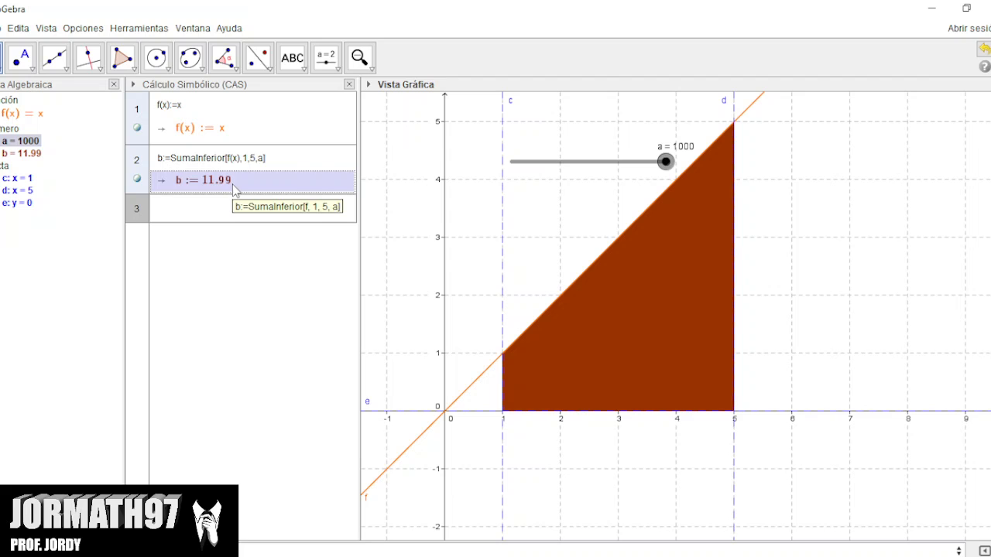
Start a new blank construction without saving the changes to the current one.
click(3, 28)
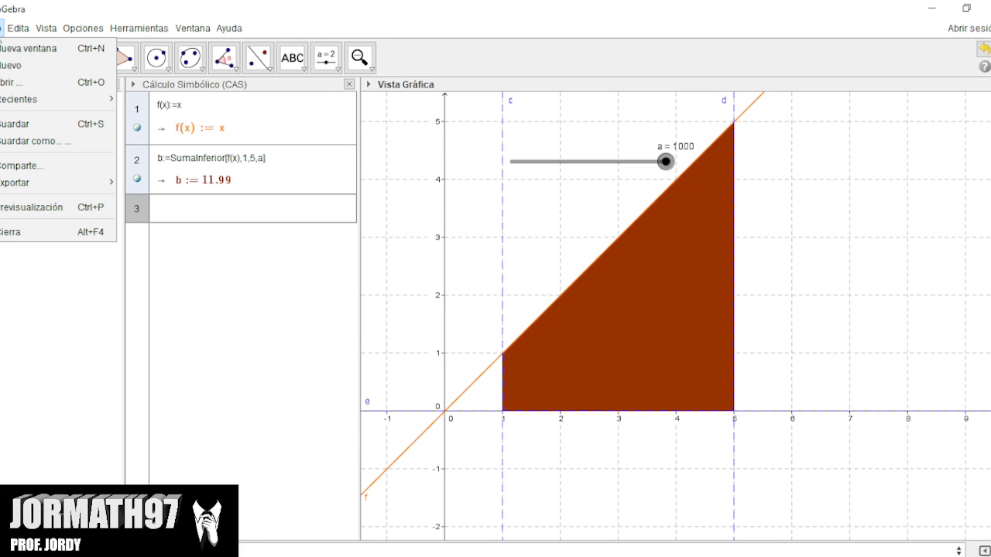
click(3, 27)
click(3, 28)
click(11, 65)
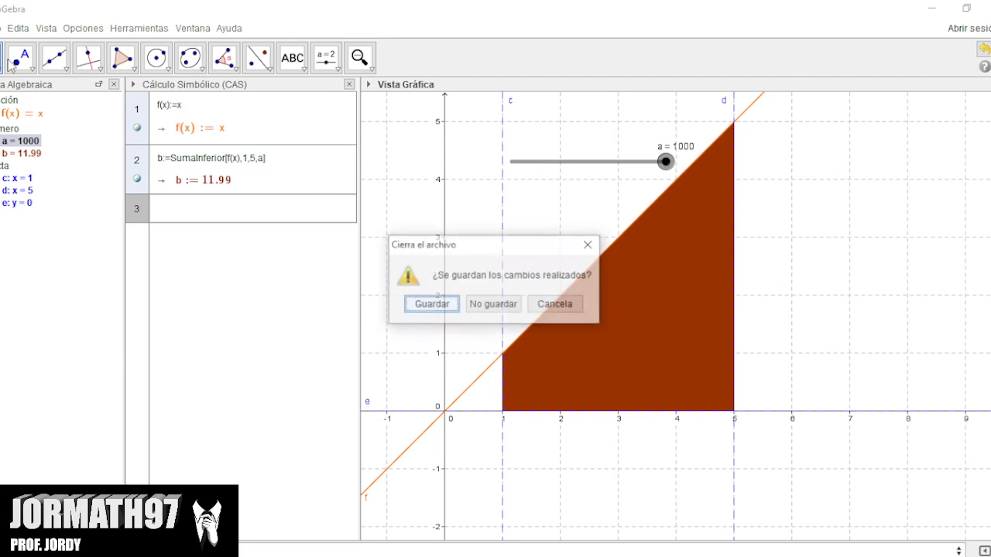
click(493, 303)
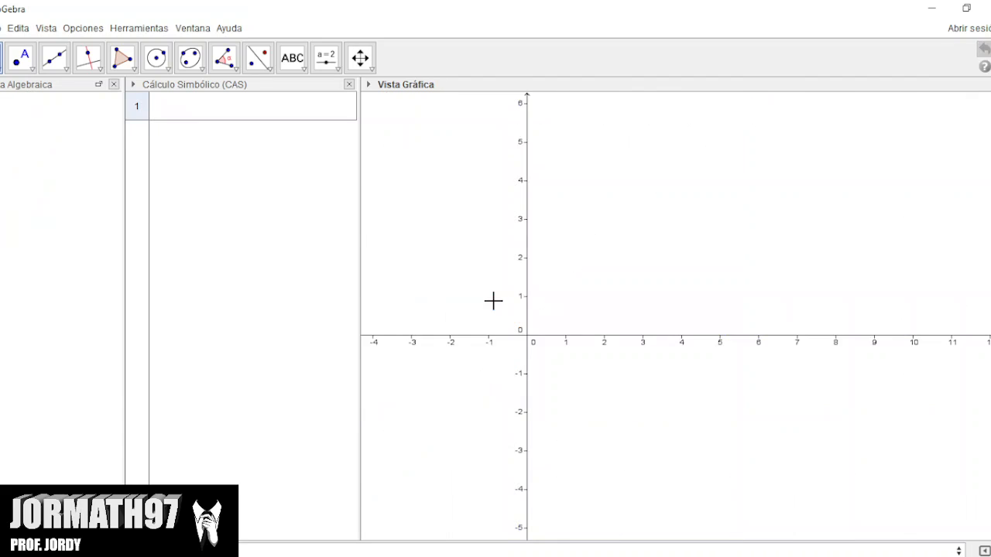
Show the grid in the empty graphics view.
right_click(596, 152)
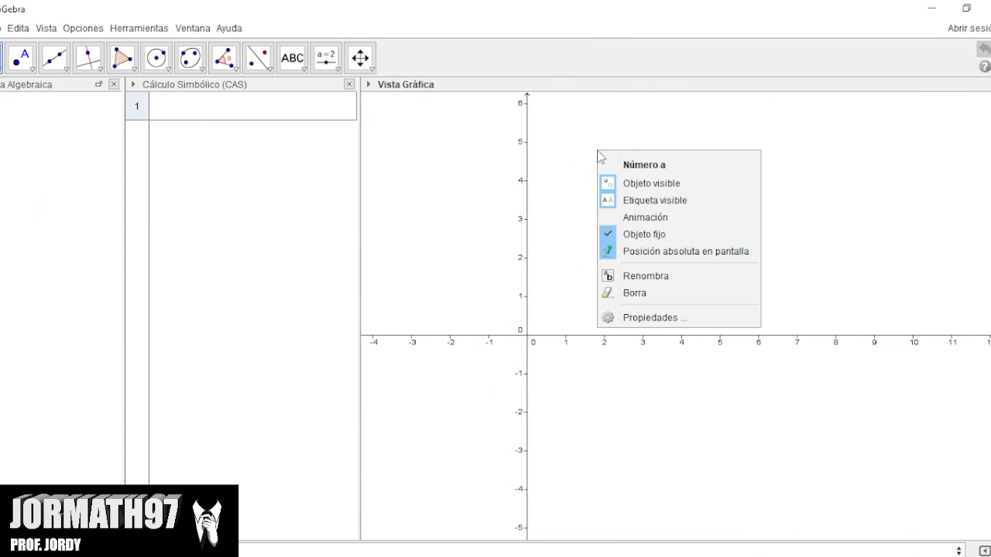
click(586, 209)
right_click(583, 212)
click(631, 259)
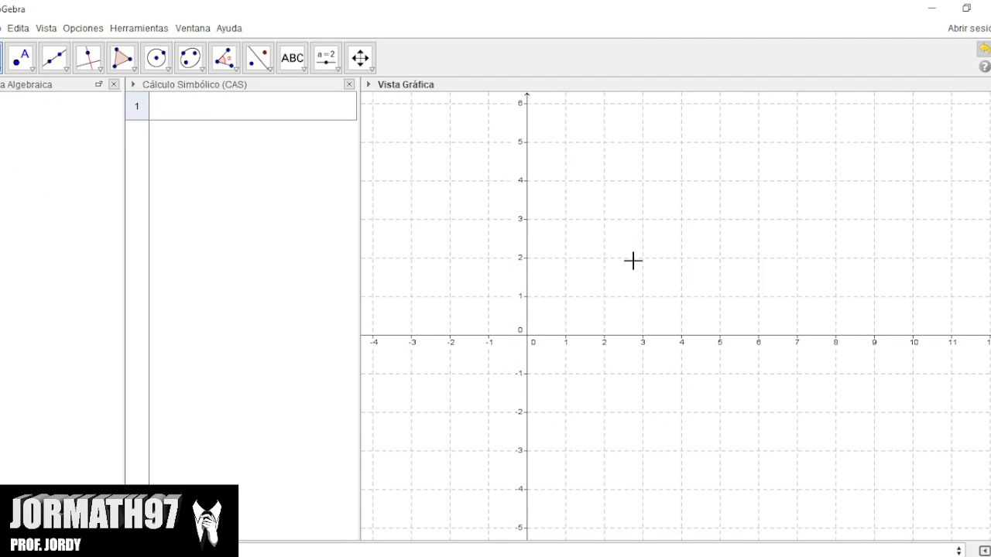
Define the function f(x):=x^2 in the first row of the CAS view.
click(196, 101)
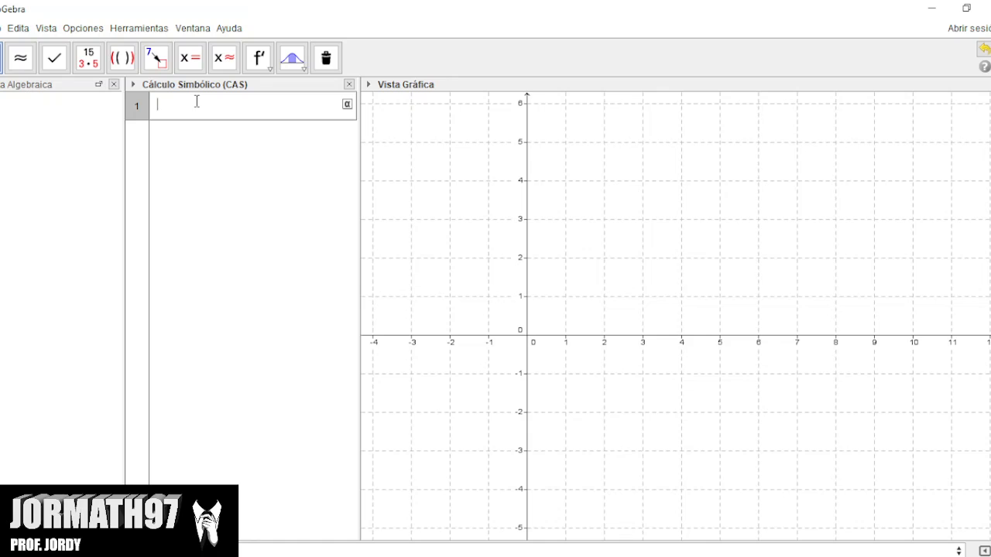
text(f(x):=)
key(alt)
click(194, 104)
text(x)
text(^2)
key(Return)
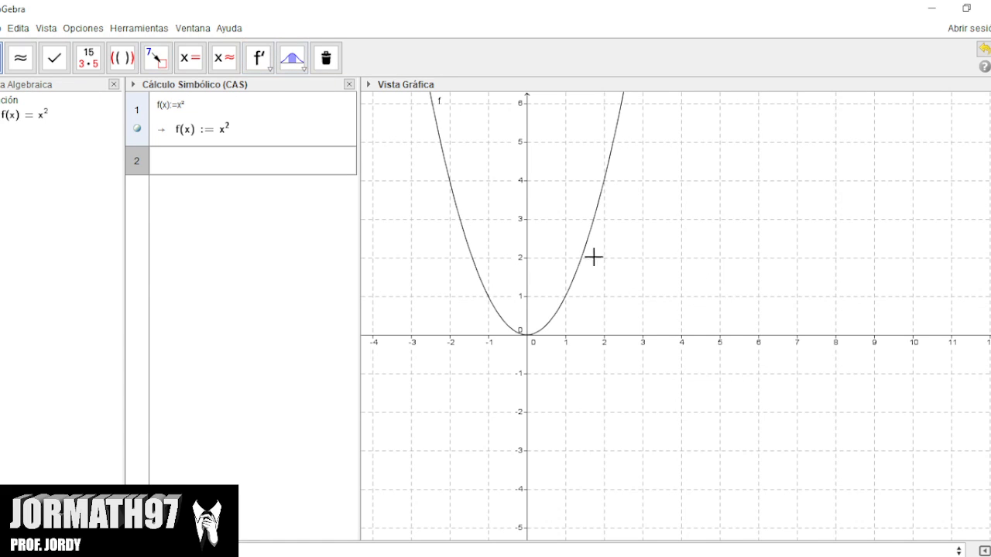
Create a number slider a near the parabola with minimum 1, maximum 500 and increment 1.
click(26, 150)
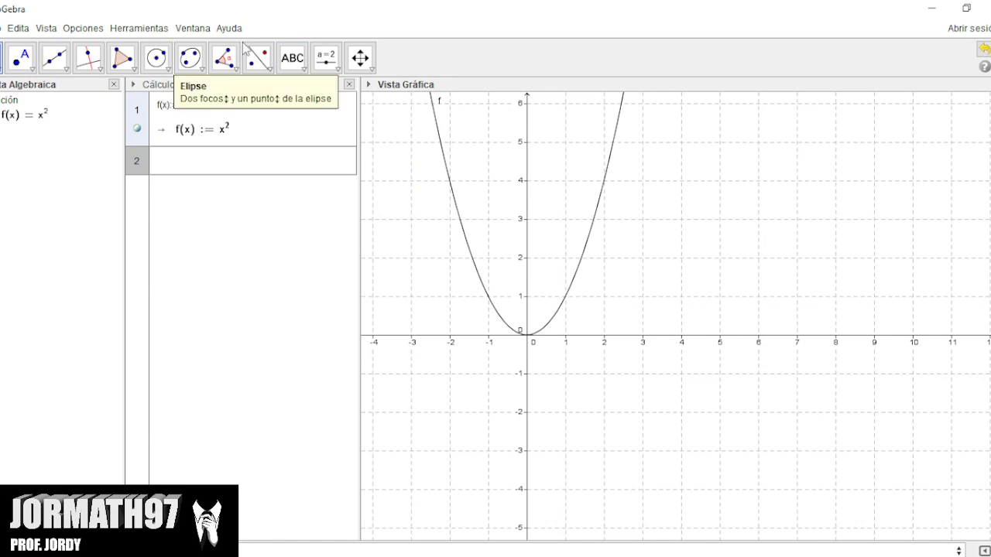
click(360, 58)
click(428, 89)
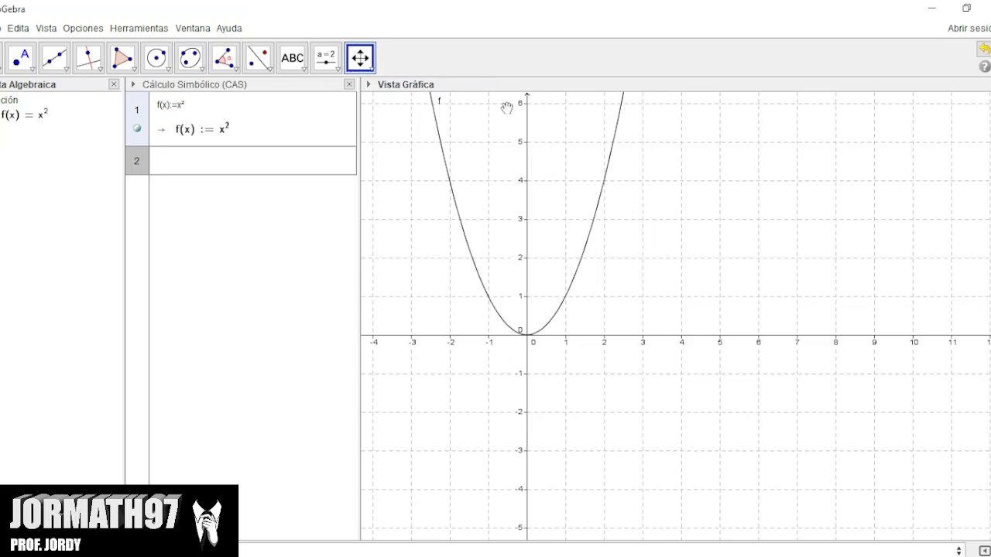
drag(735, 226, 826, 239)
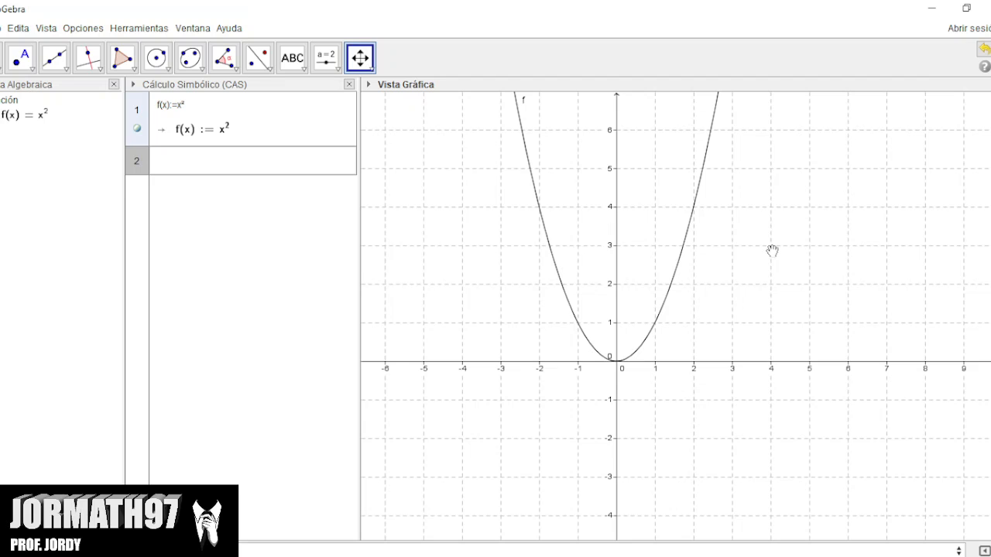
click(287, 169)
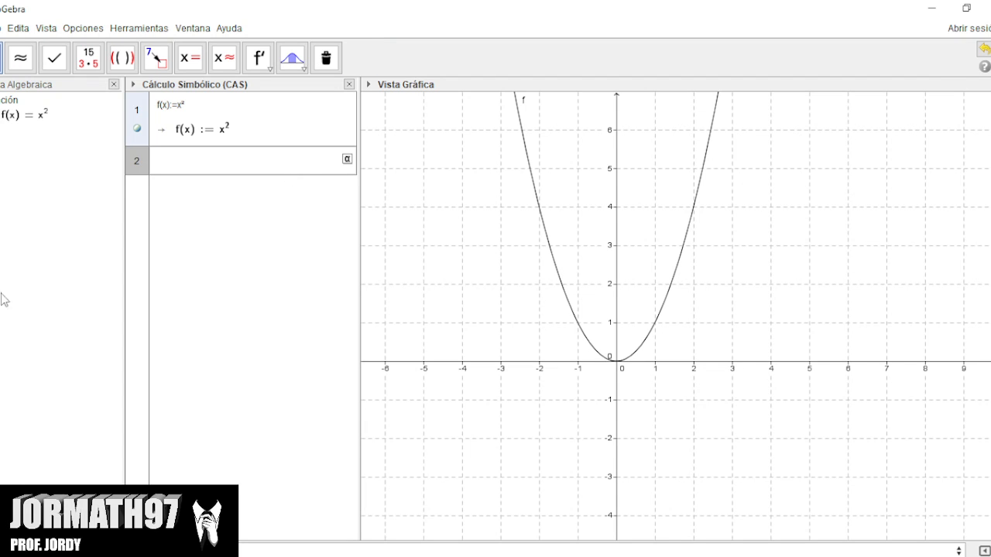
click(27, 301)
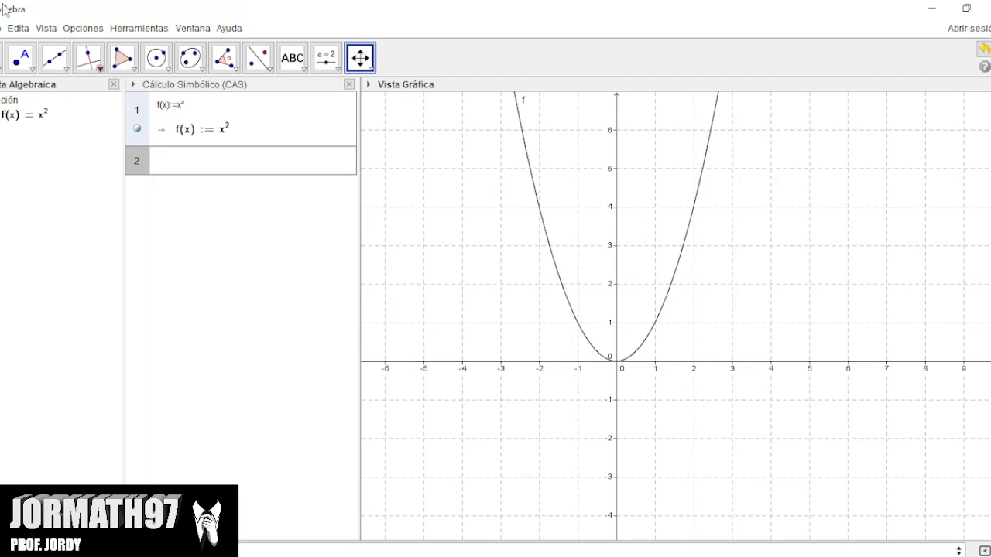
click(327, 63)
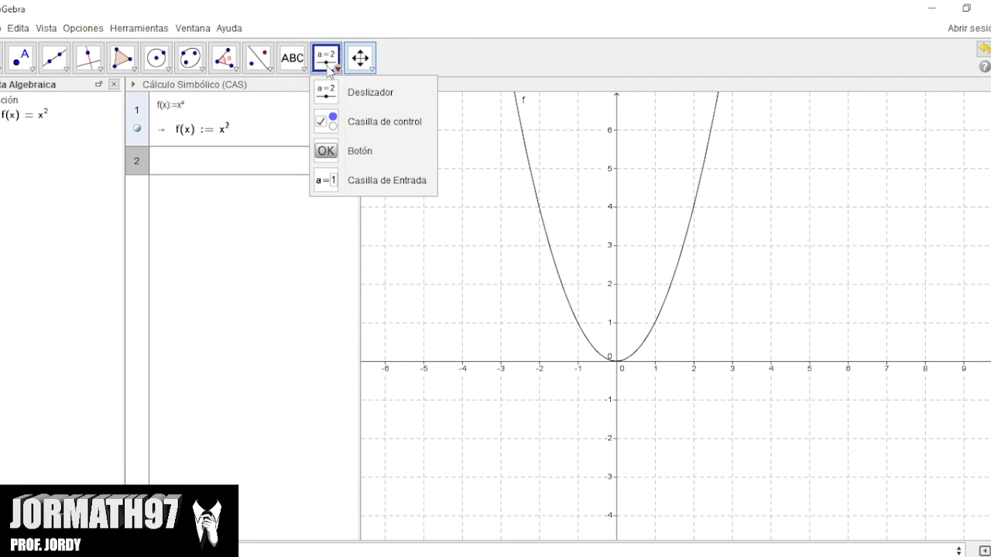
click(332, 90)
click(385, 154)
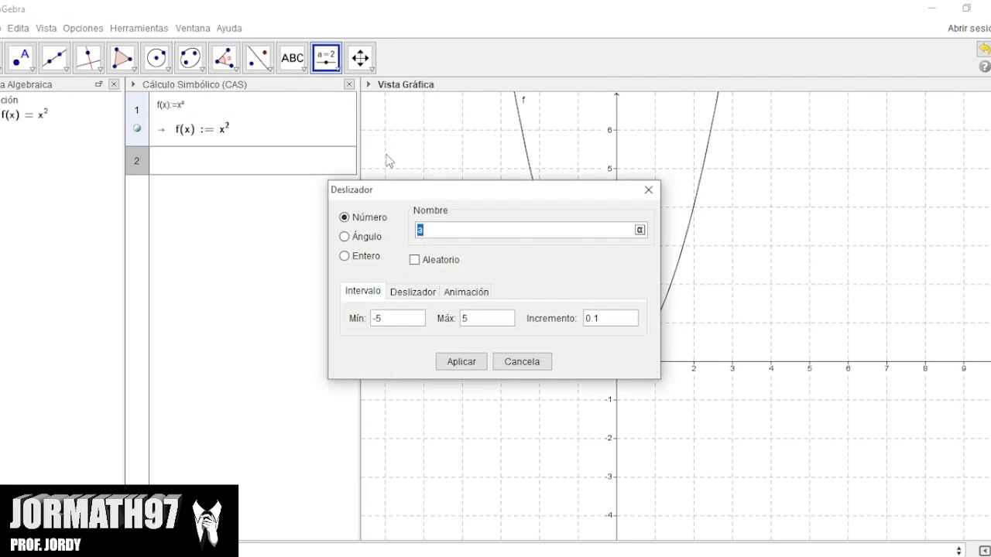
click(412, 323)
click(477, 321)
text(500)
click(627, 325)
key(BackSpace)
text(1)
click(460, 357)
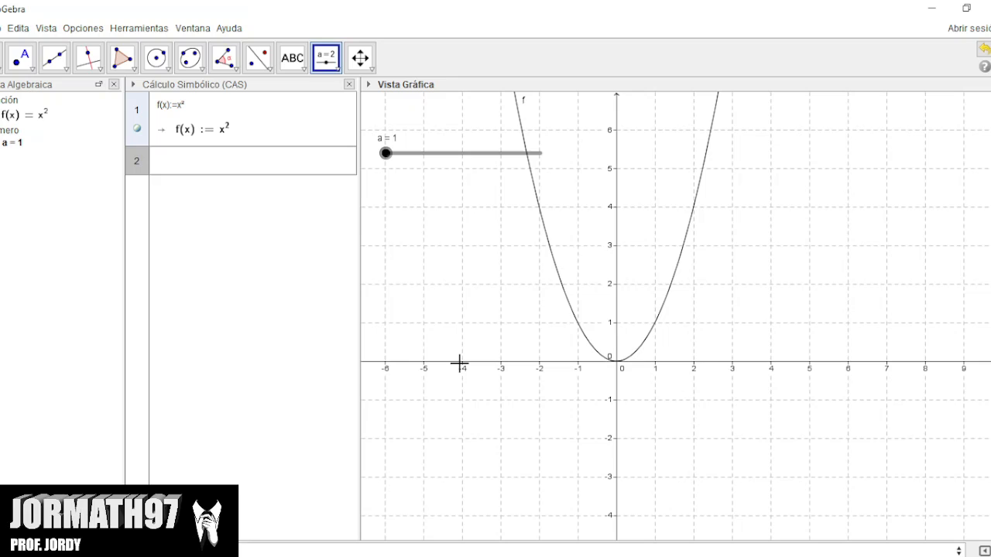
Insert the SumaInferior command in the second CAS row with f(x) as its function.
click(208, 162)
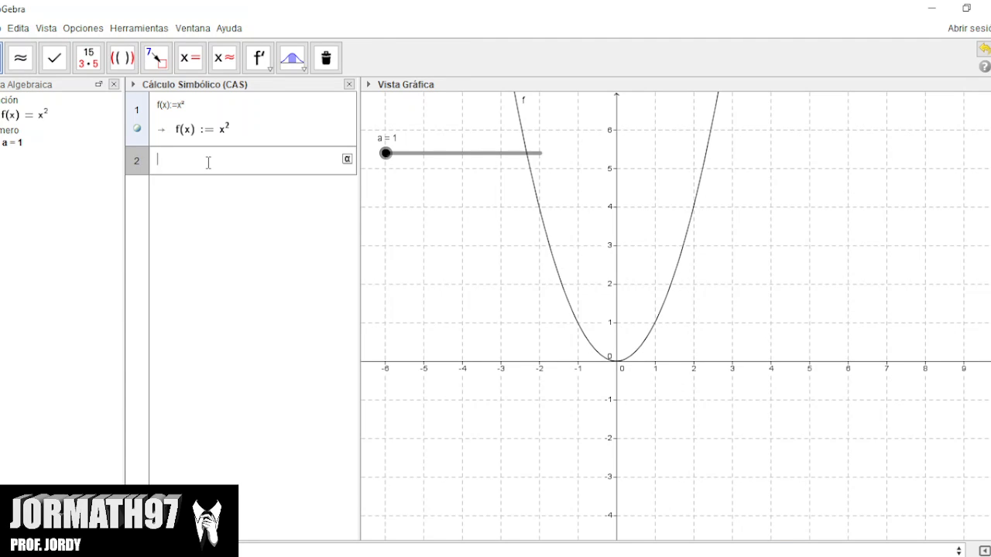
text(suma)
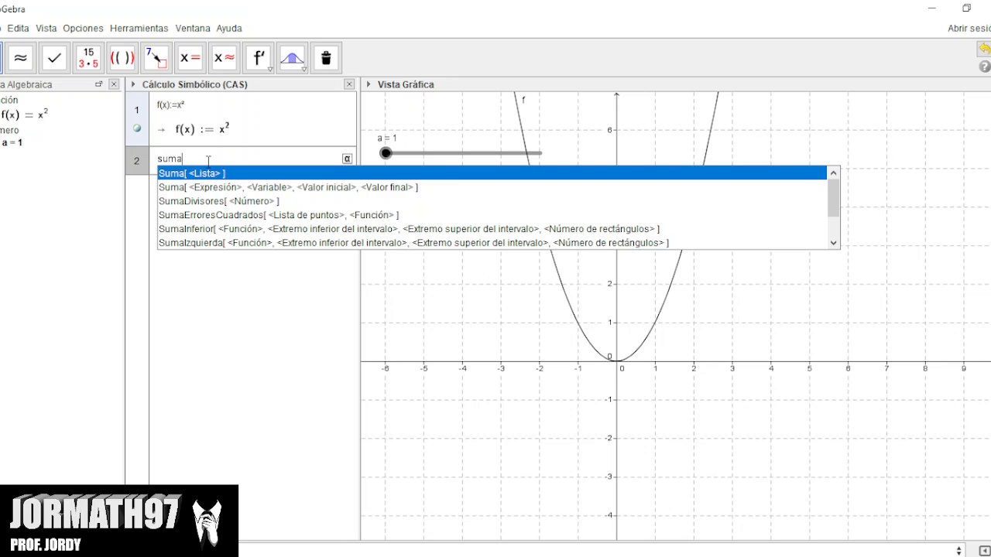
click(222, 229)
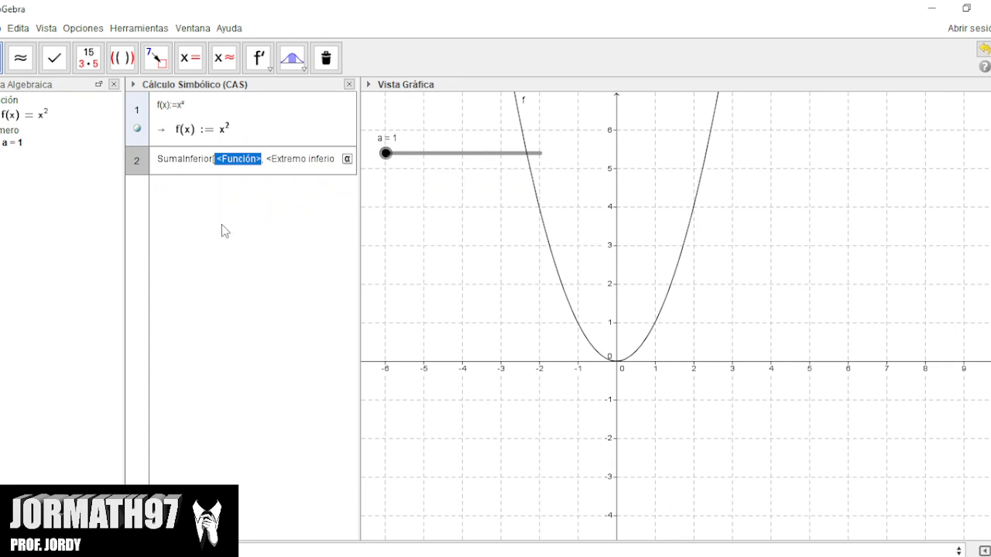
key(BackSpace)
text(f)
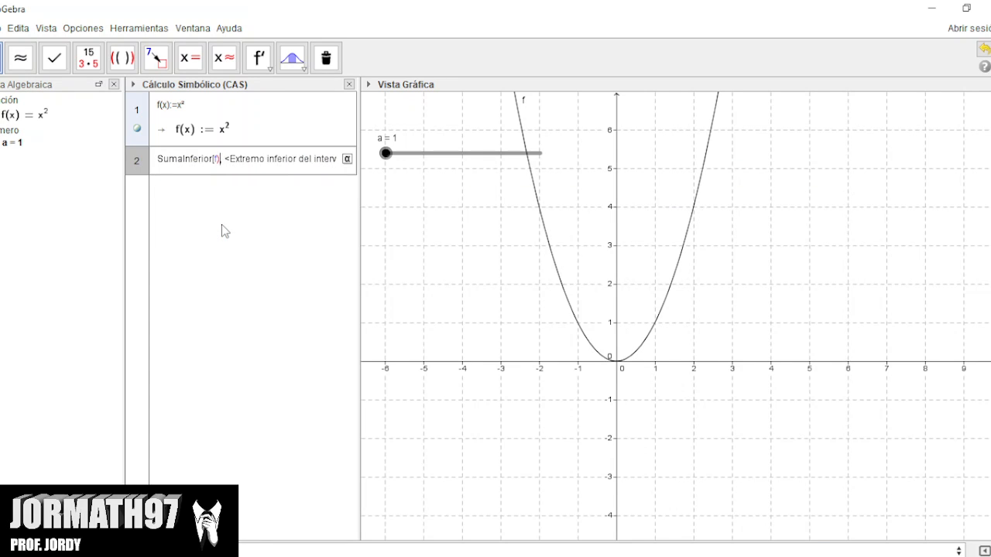
text((x))
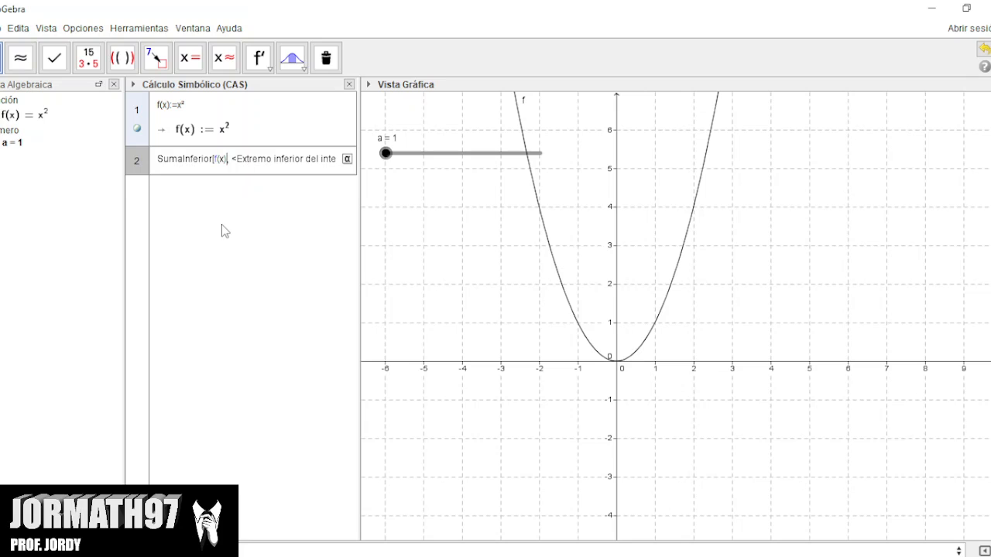
Complete the lower sum with interval limits -2 and 2 and a as the number of rectangles, and evaluate it.
key(Tab)
key(BackSpace)
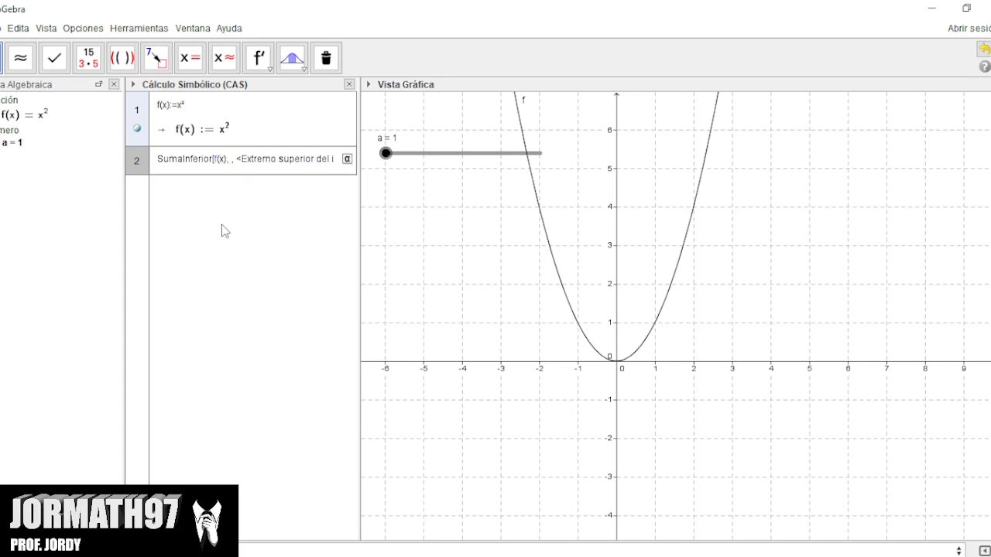
text(-2)
key(Tab)
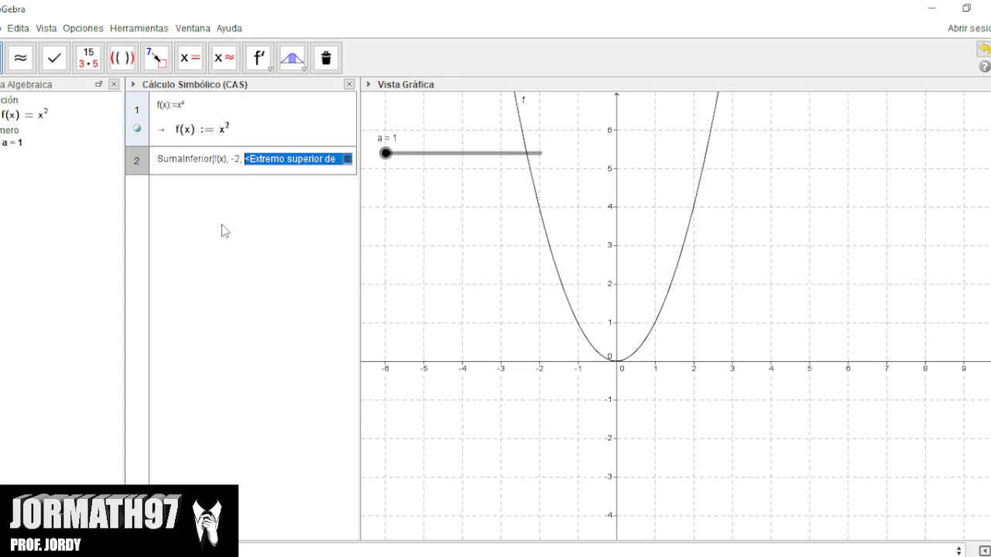
key(BackSpace)
text(2,)
key(Tab)
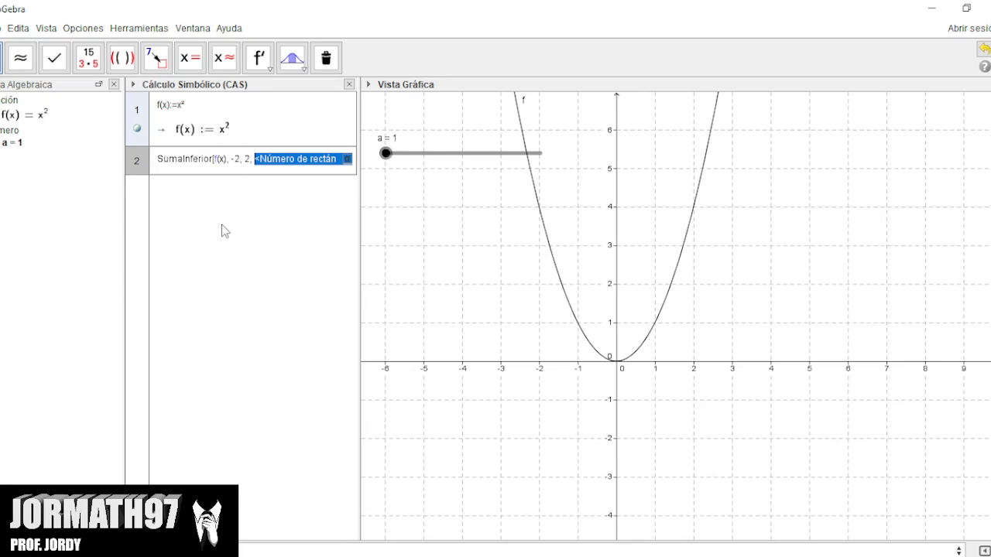
key(BackSpace)
text(a)
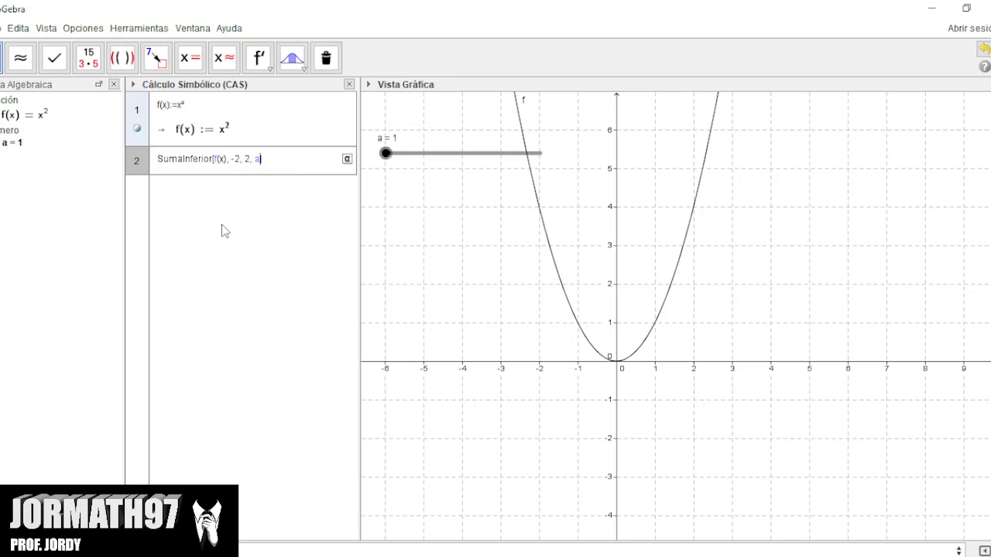
key(Return)
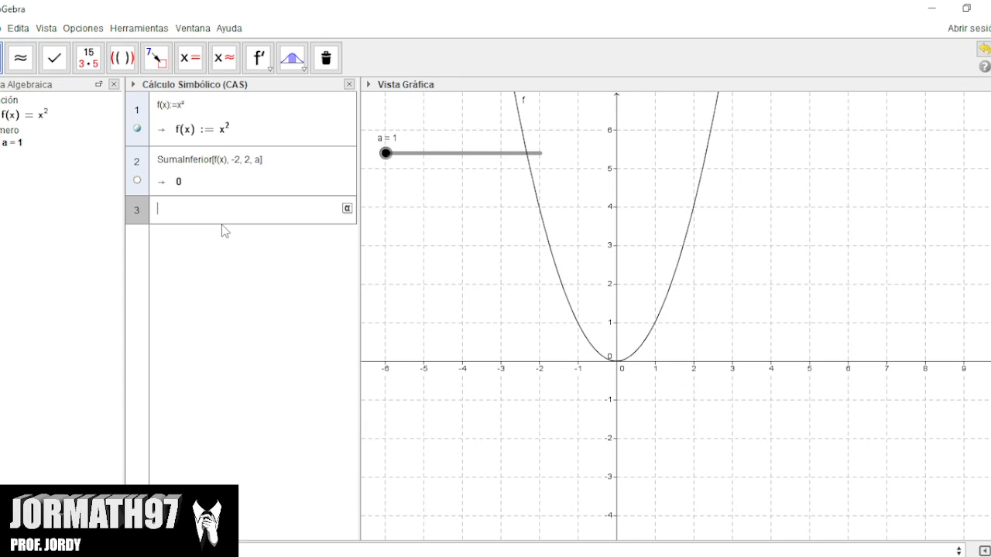
Show the lower sum in the graphics view and raise slider a to 11 and on to 500.
click(134, 183)
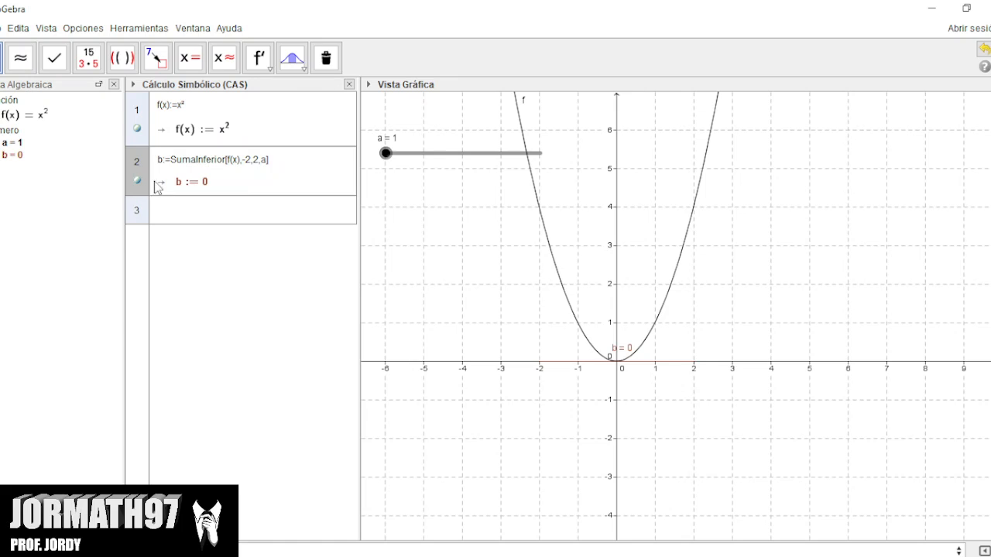
drag(387, 155, 391, 165)
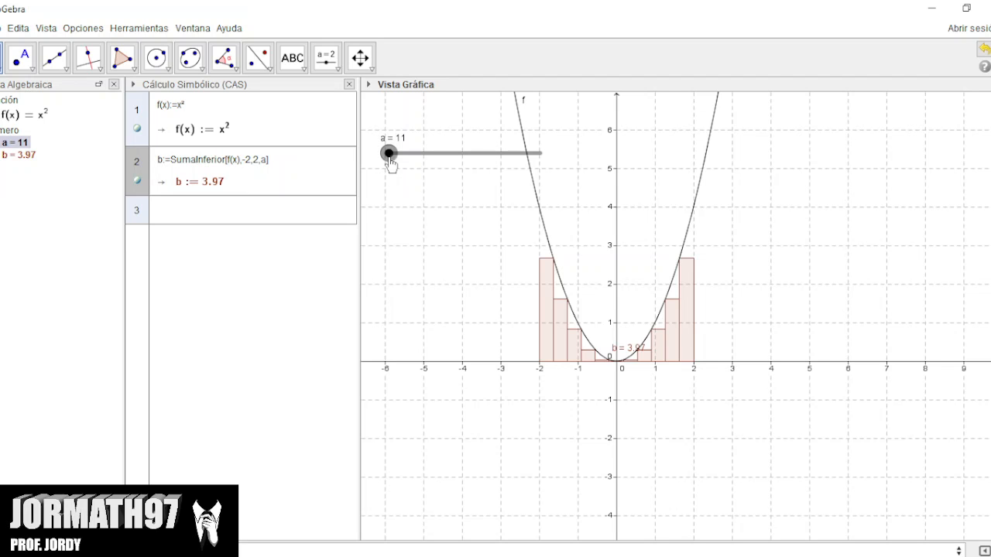
drag(389, 163, 555, 155)
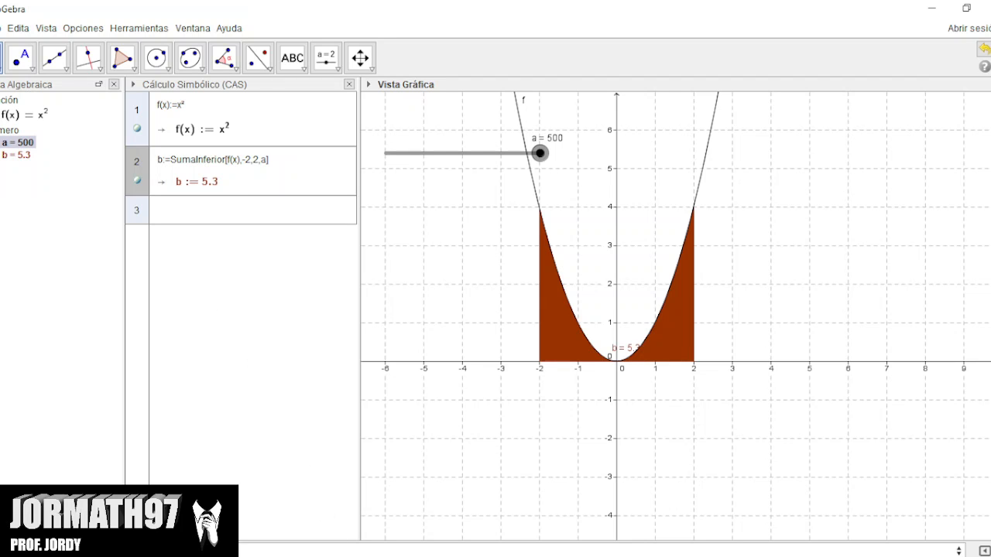
Switch to Wolfram|Alpha in the browser and change the integrand of the query to x^2.
click(366, 556)
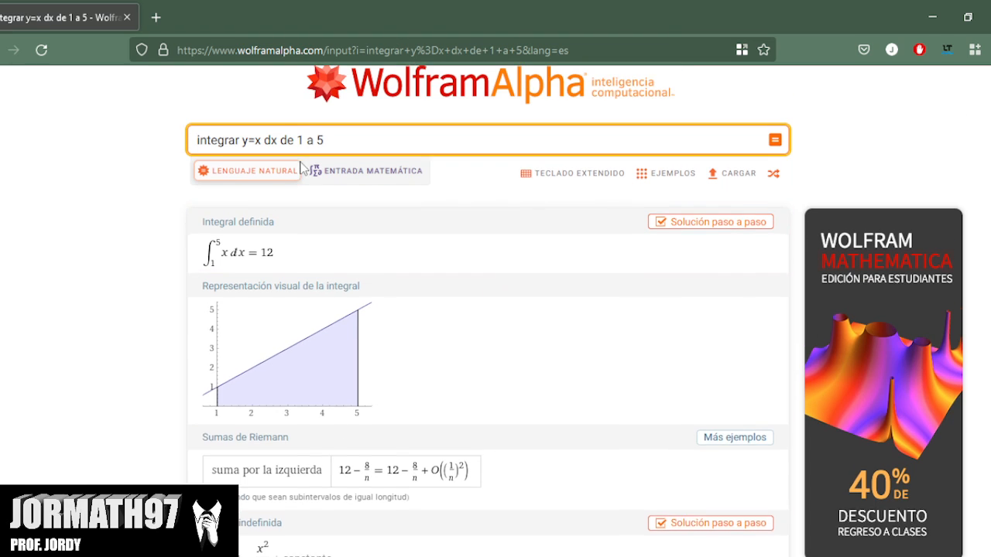
scroll(303, 199, up, 2)
click(260, 191)
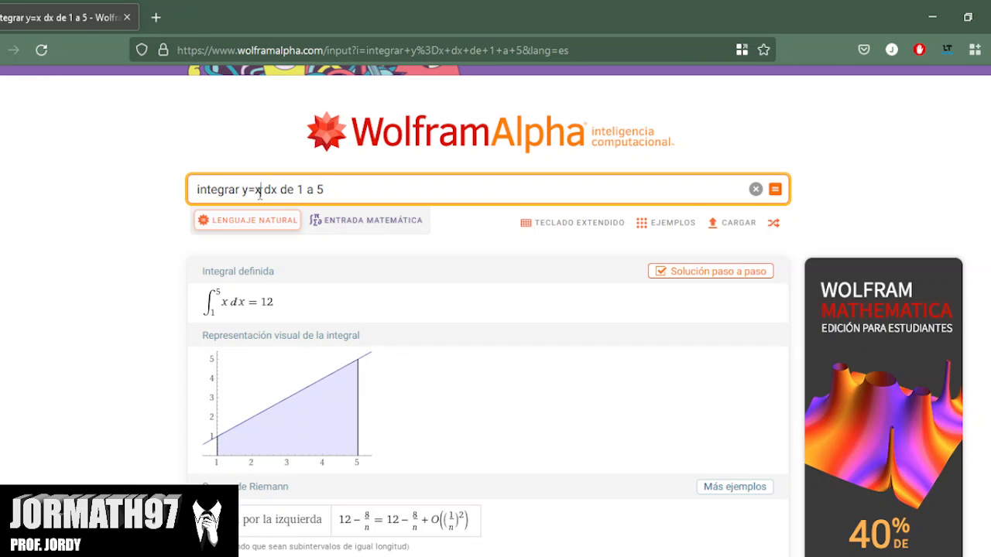
text(^2)
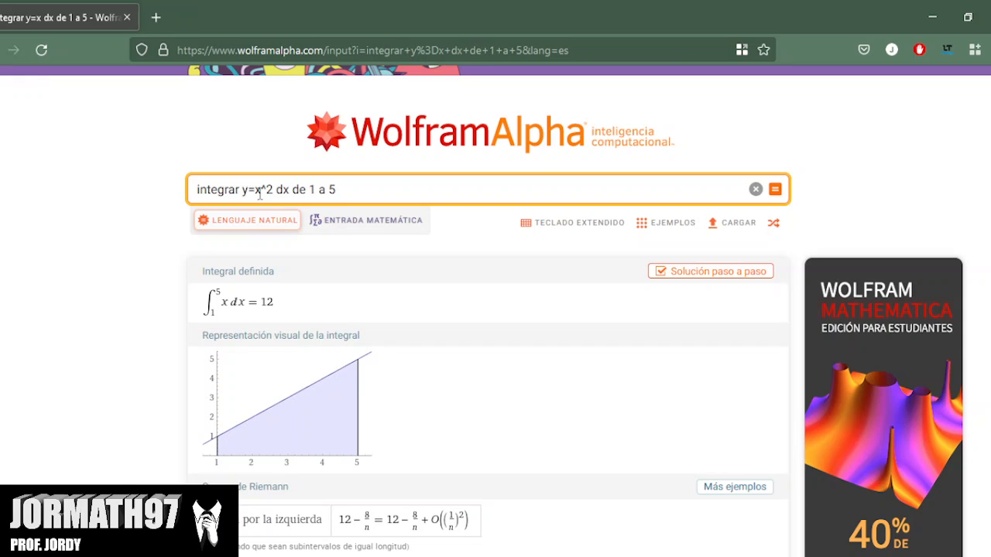
Change the integration limits so the query reads "integrar y=x^2 dx de -2 a 2", run it and view the result.
key(Right)
key(Right)
key(Right)
key(Right)
key(Right)
key(Right)
key(Right)
key(BackSpace)
text(-2)
key(Delete)
text(2)
key(Return)
scroll(156, 343, down, 1)
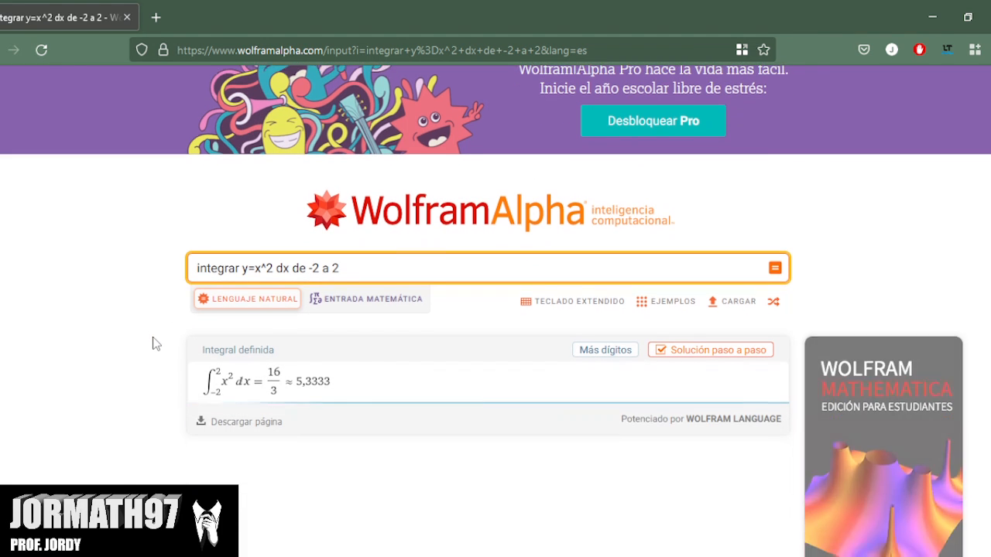
scroll(155, 343, down, 2)
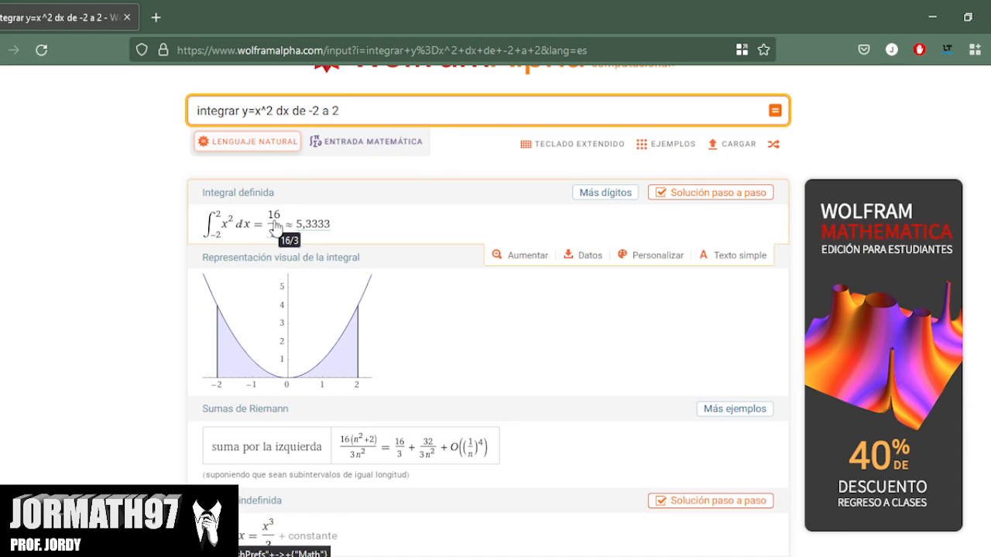
scroll(117, 339, down, 1)
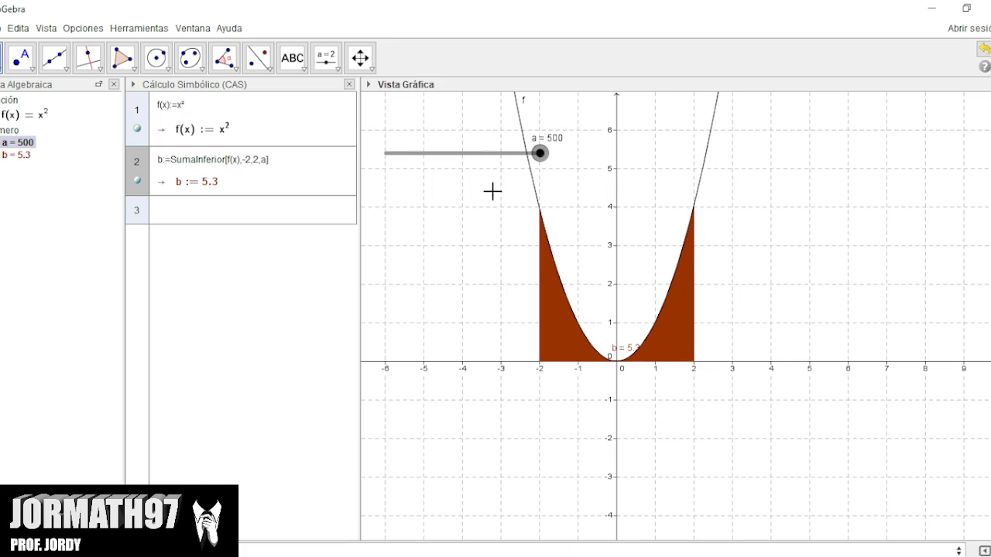
Back in GeoGebra, lower slider a to 308 and on to 78, hiding and reshowing the lower sum in between.
drag(543, 158, 482, 168)
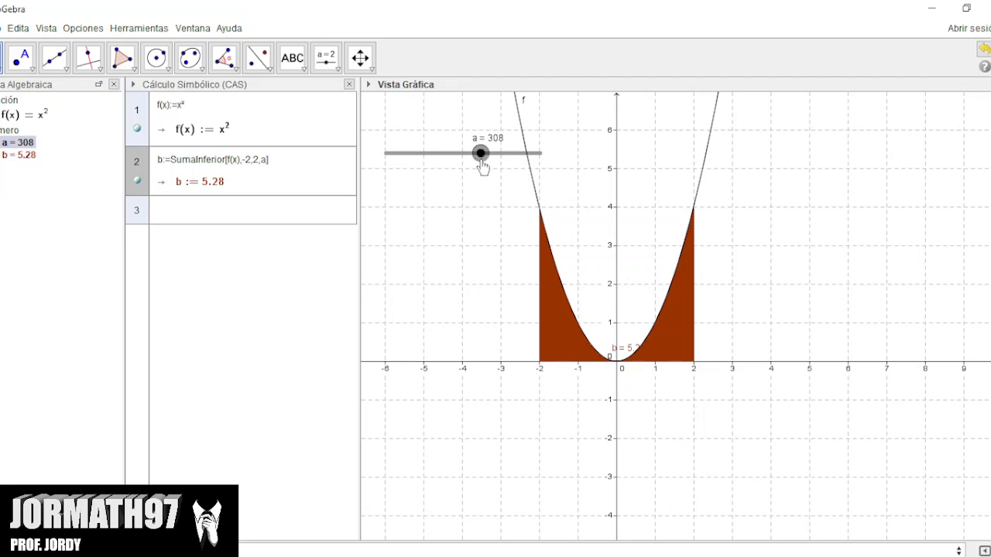
click(136, 182)
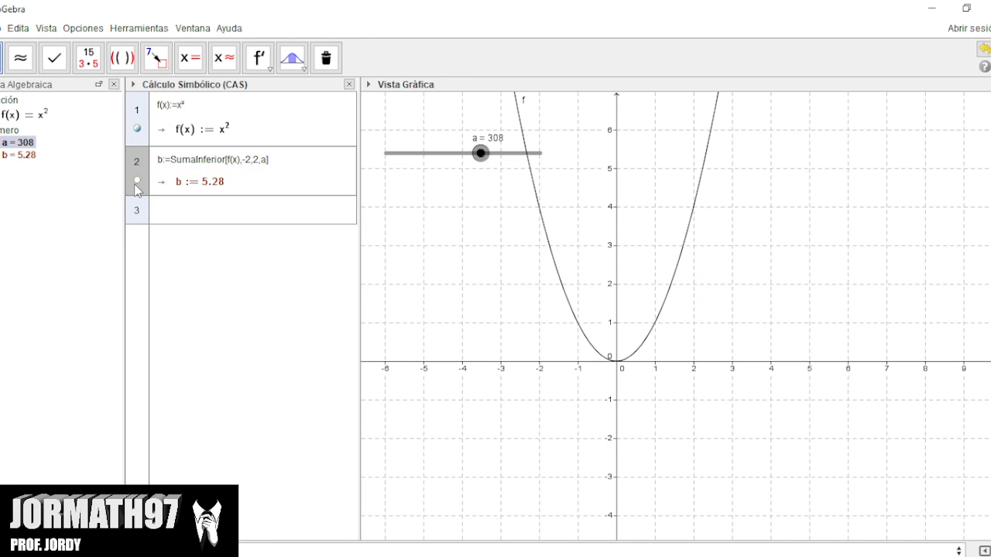
click(138, 180)
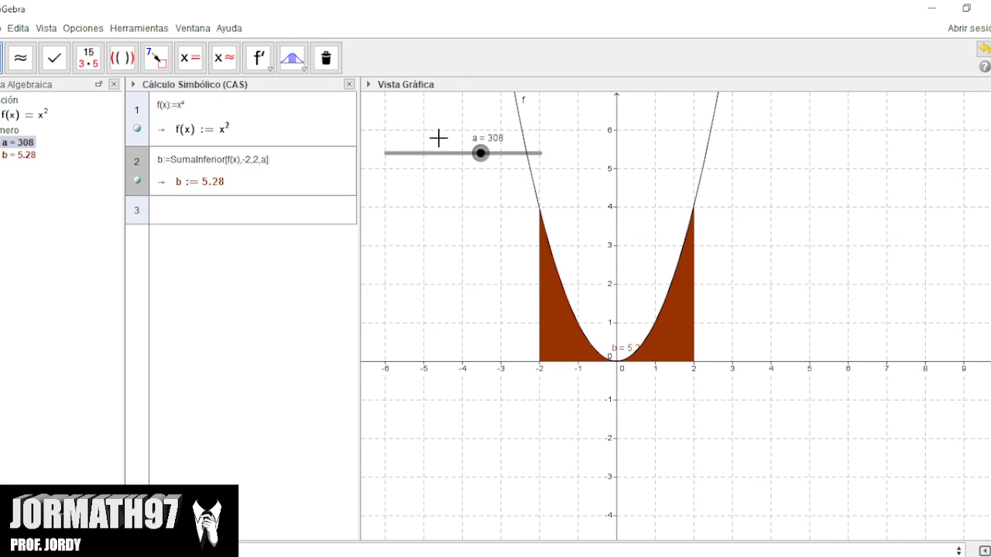
mouse_move(481, 153)
mouse_down()
mouse_move(400, 160)
mouse_move(410, 163)
mouse_up()
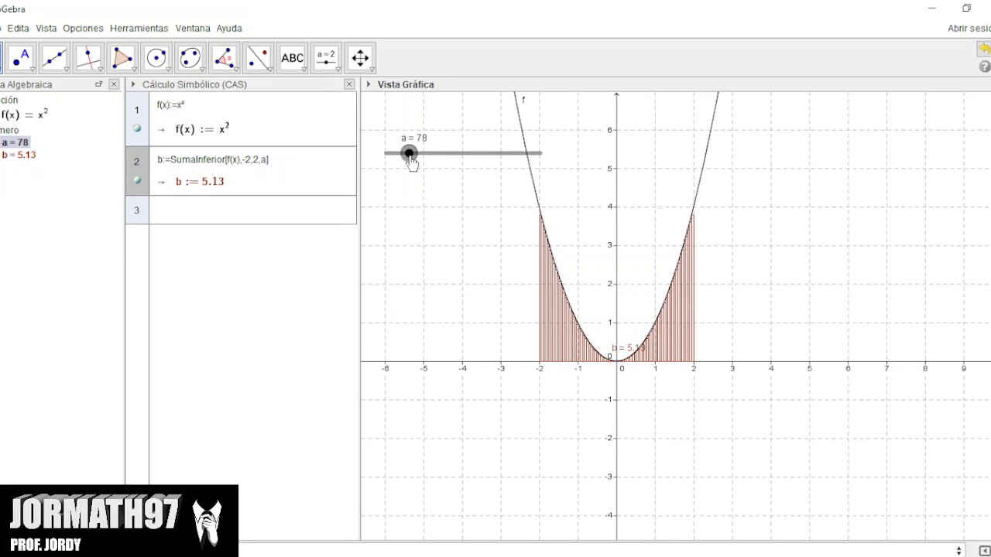